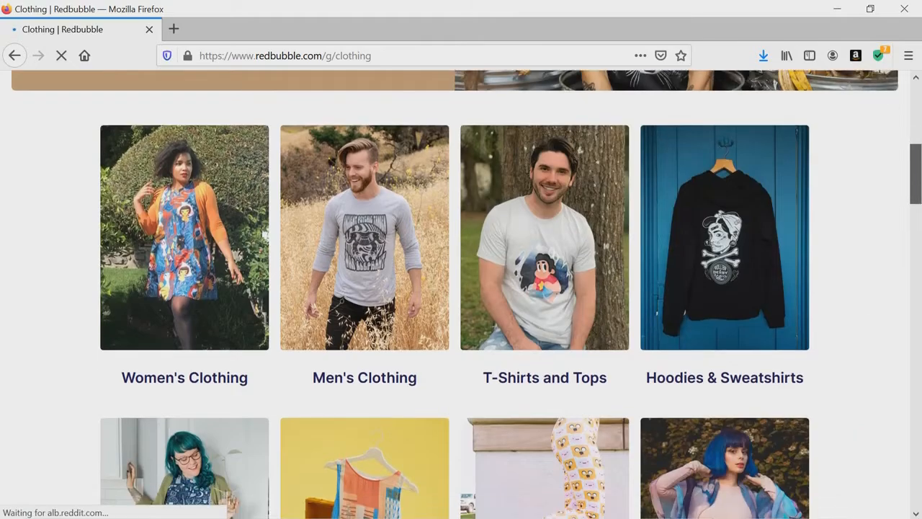
Browse Redbubble's clothing categories and sticker listings to examine the product range, designs and prices.
{"action": "scroll", "coordinate": [461, 288], "scroll_direction": "down", "scroll_amount": 7}
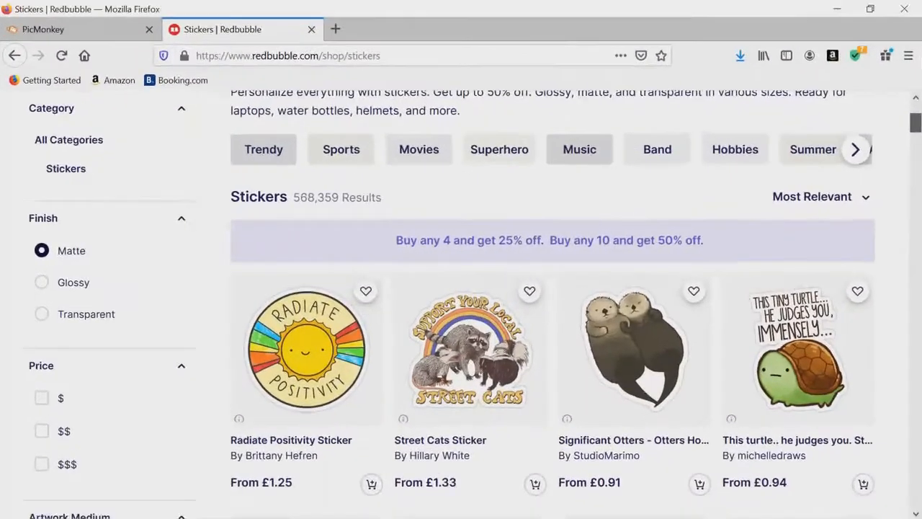
{"action": "scroll", "coordinate": [461, 302], "scroll_direction": "down", "scroll_amount": 3}
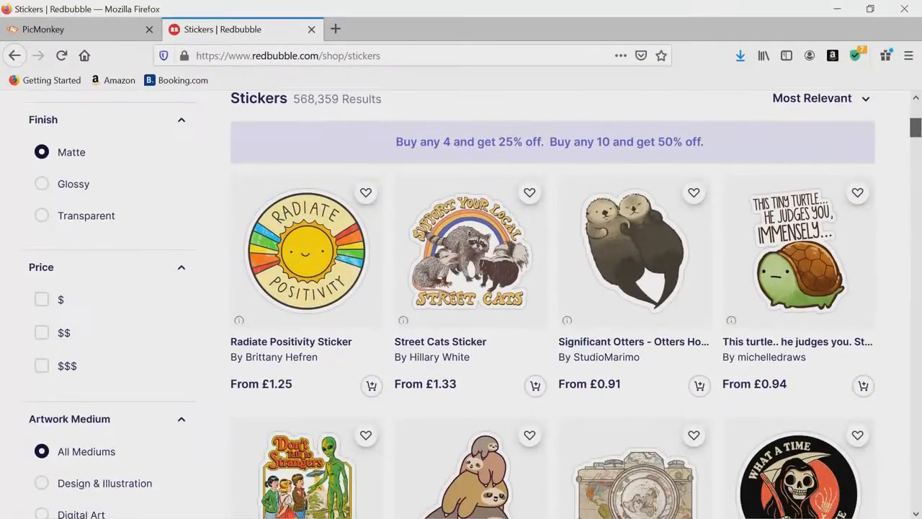
{"action": "scroll", "coordinate": [461, 303], "scroll_direction": "down", "scroll_amount": 1}
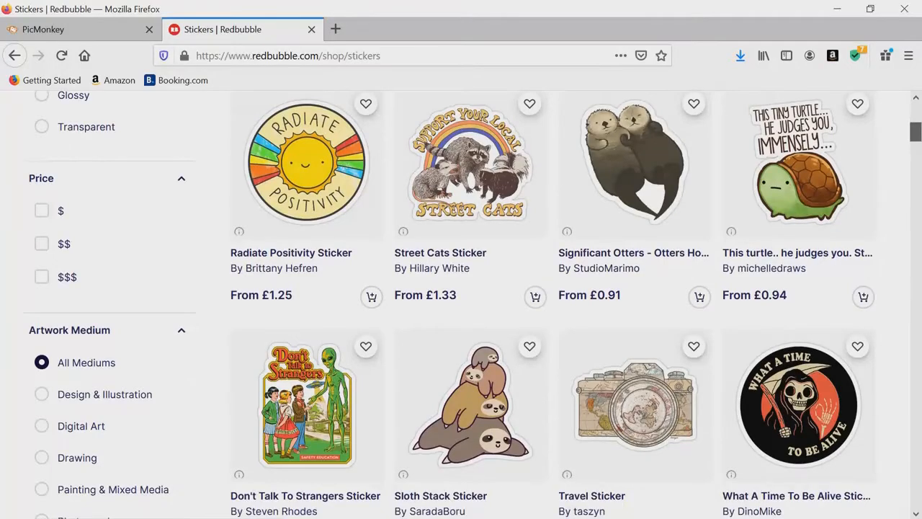
{"action": "scroll", "coordinate": [461, 302], "scroll_direction": "down", "scroll_amount": 2}
{"action": "scroll", "coordinate": [461, 303], "scroll_direction": "down", "scroll_amount": 6}
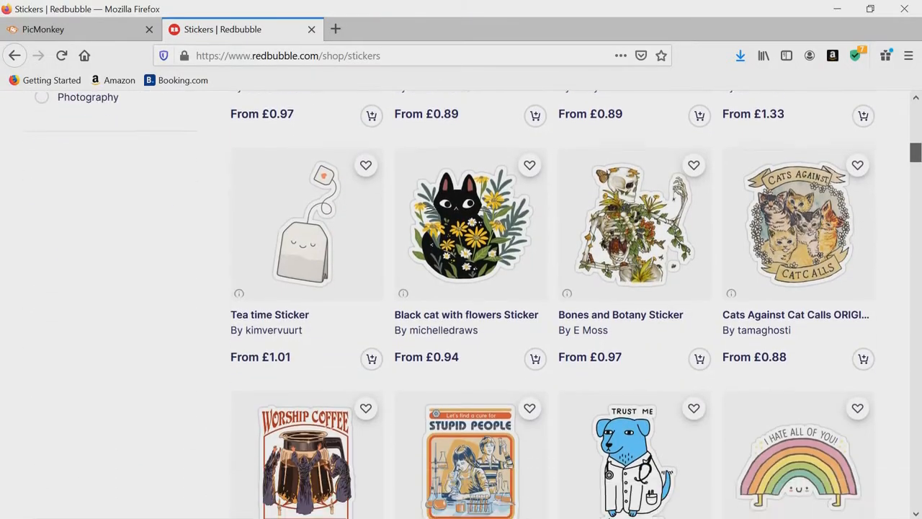
{"action": "scroll", "coordinate": [461, 303], "scroll_direction": "down", "scroll_amount": 2}
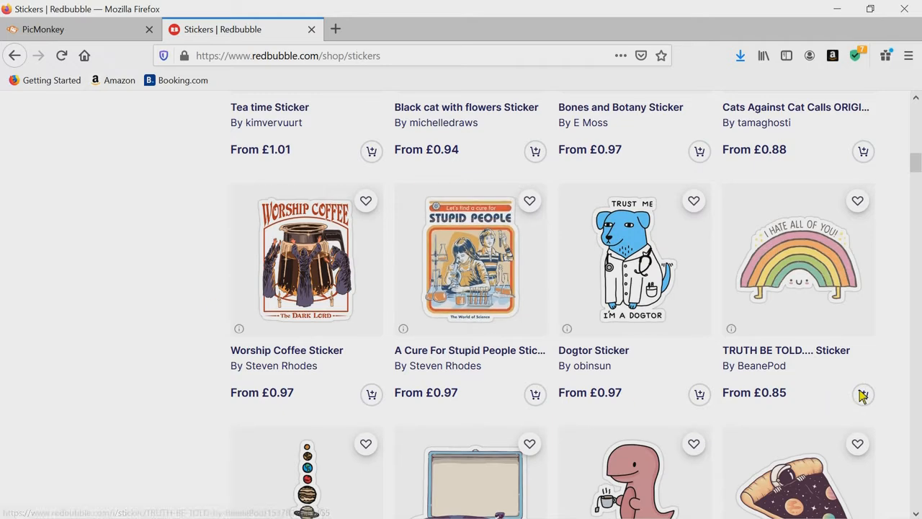
{"action": "scroll", "coordinate": [915, 163], "scroll_direction": "down", "scroll_amount": 2}
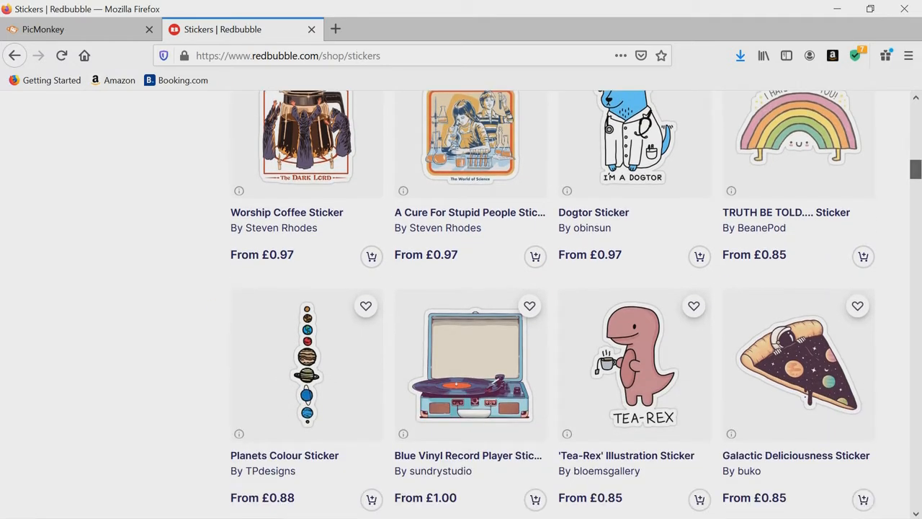
{"action": "scroll", "coordinate": [909, 180], "scroll_direction": "up", "scroll_amount": 1}
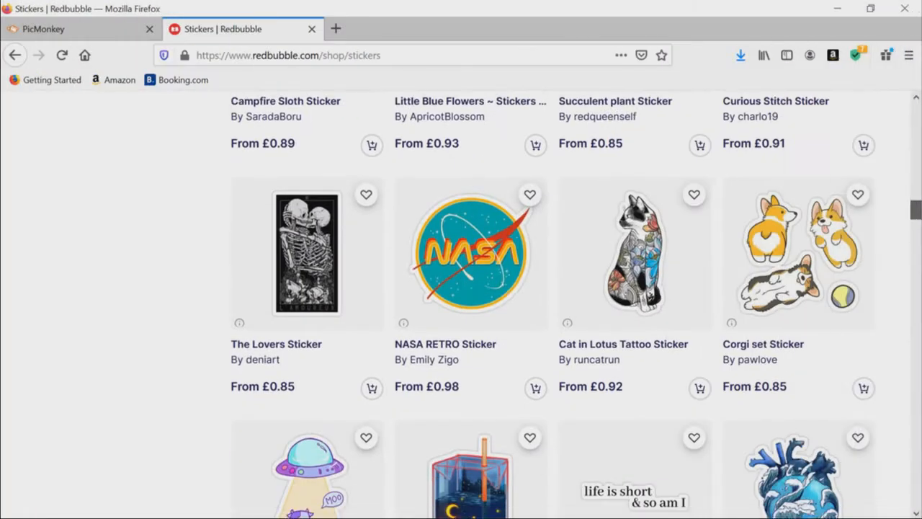
{"action": "scroll", "coordinate": [553, 302], "scroll_direction": "down", "scroll_amount": 1}
{"action": "scroll", "coordinate": [554, 302], "scroll_direction": "down", "scroll_amount": 1}
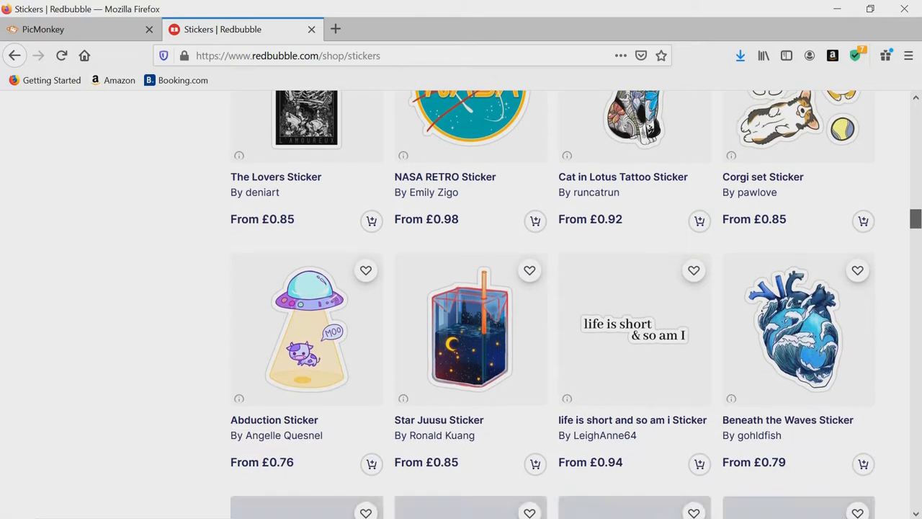
{"action": "scroll", "coordinate": [553, 302], "scroll_direction": "down", "scroll_amount": 2}
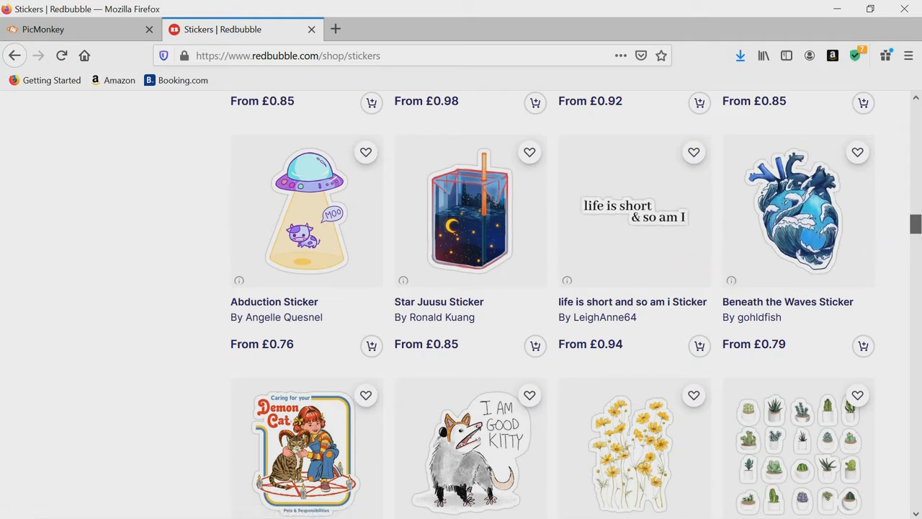
{"action": "scroll", "coordinate": [552, 303], "scroll_direction": "down", "scroll_amount": 3}
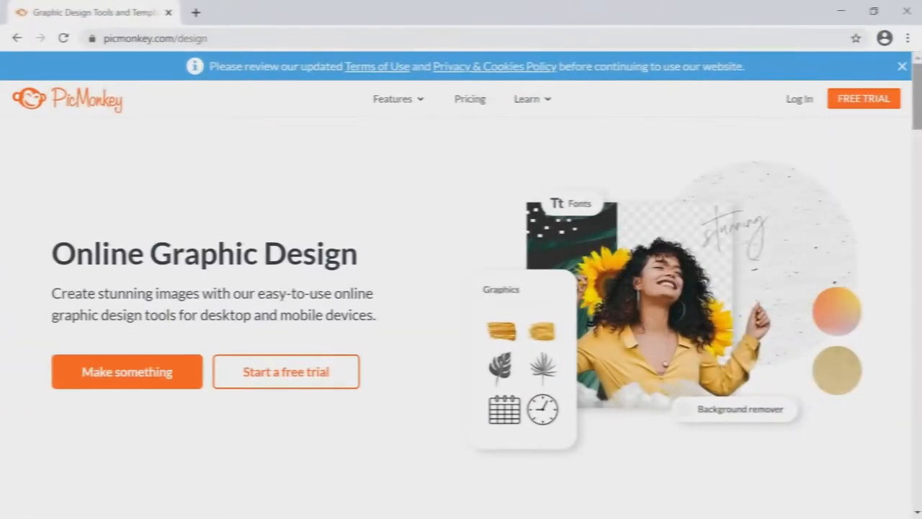
Read through PicMonkey's online graphic design page, covering its features, design templates, desktop instructions and mobile app.
{"action": "scroll", "coordinate": [461, 302], "scroll_direction": "down", "scroll_amount": 8}
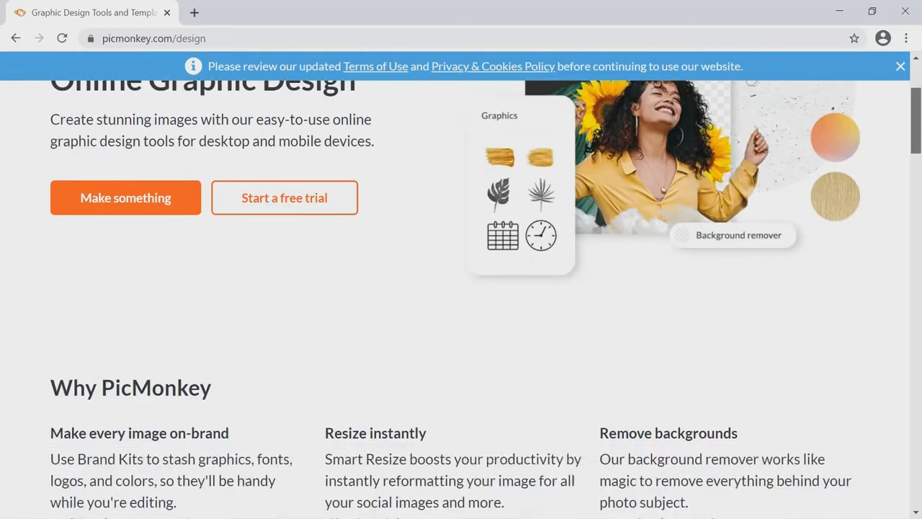
{"action": "scroll", "coordinate": [461, 303], "scroll_direction": "down", "scroll_amount": 1}
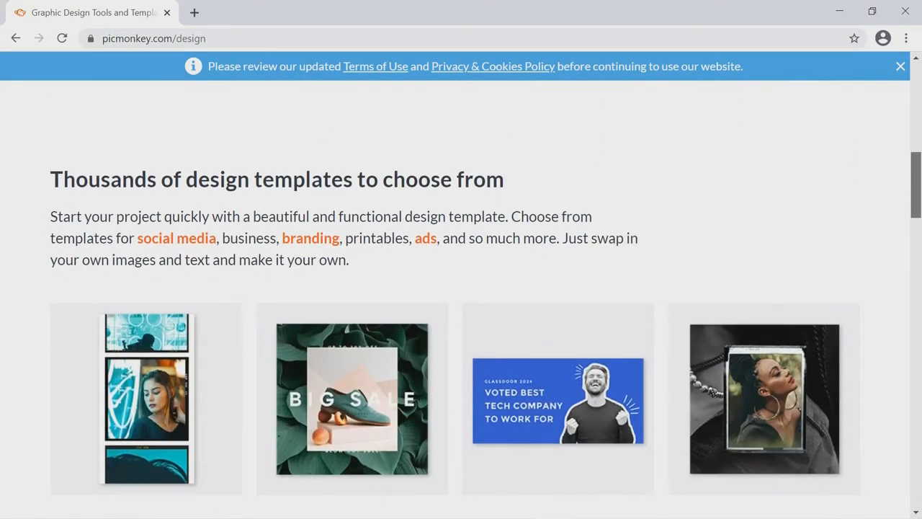
{"action": "scroll", "coordinate": [461, 303], "scroll_direction": "down", "scroll_amount": 7}
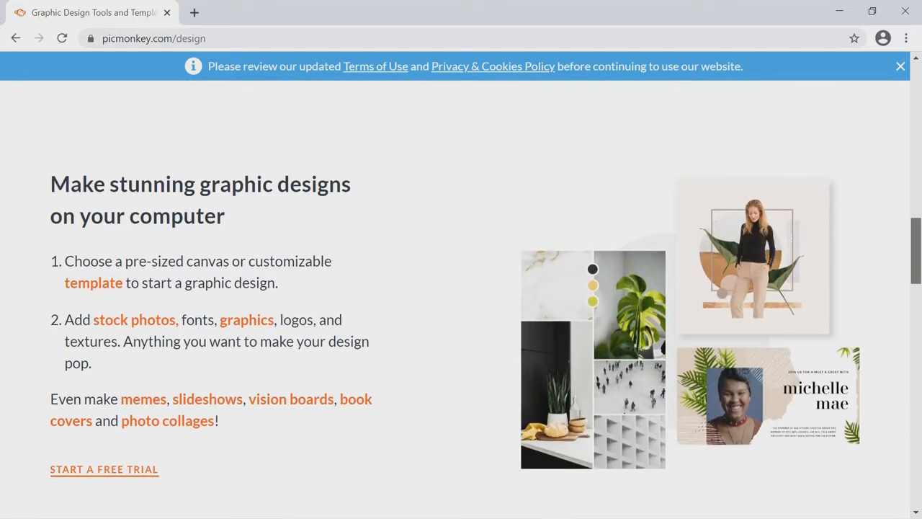
{"action": "scroll", "coordinate": [461, 303], "scroll_direction": "down", "scroll_amount": 1}
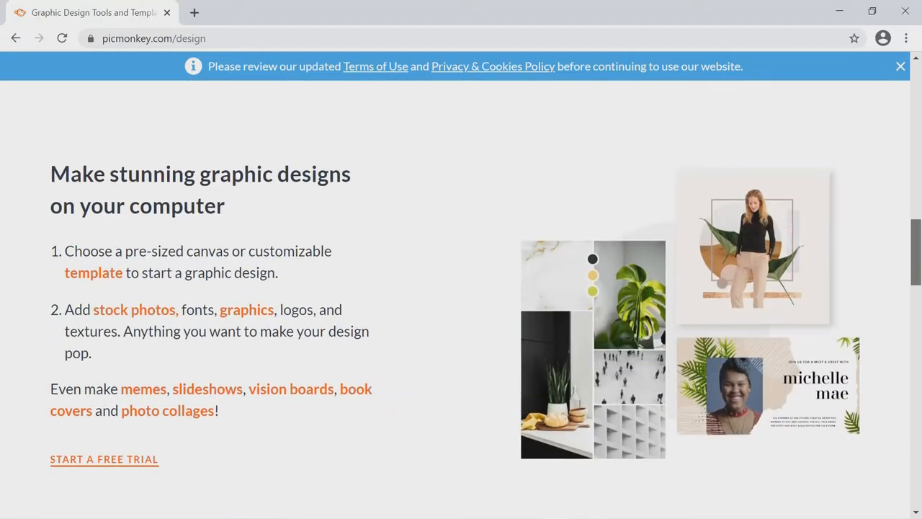
{"action": "scroll", "coordinate": [461, 303], "scroll_direction": "down", "scroll_amount": 1}
{"action": "scroll", "coordinate": [461, 299], "scroll_direction": "down", "scroll_amount": 4}
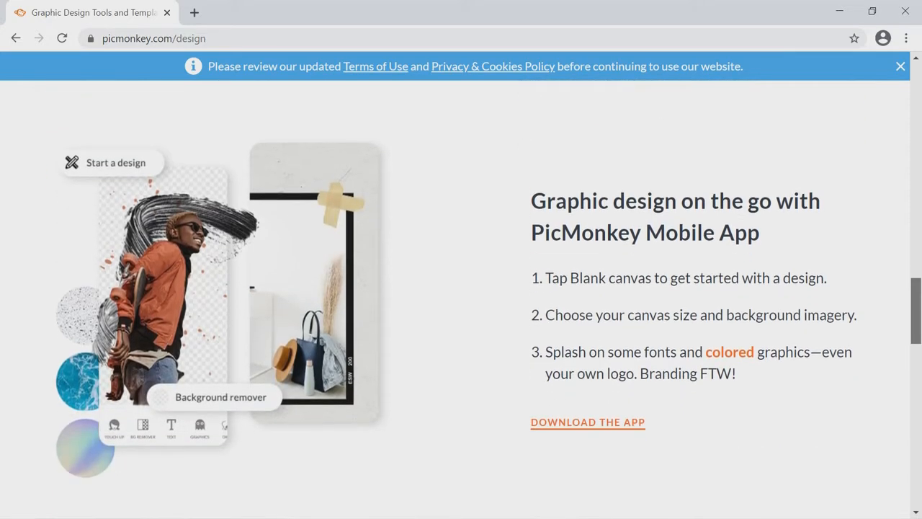
{"action": "scroll", "coordinate": [461, 299], "scroll_direction": "down", "scroll_amount": 1}
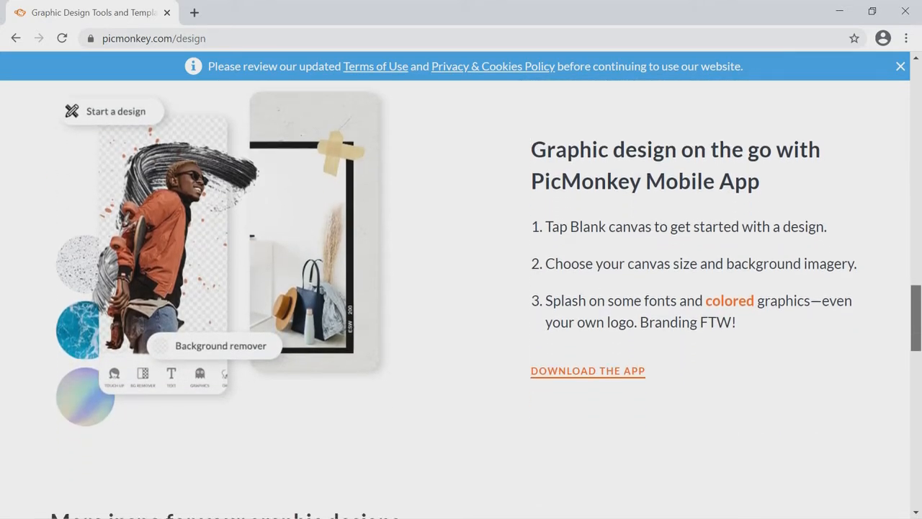
{"action": "scroll", "coordinate": [461, 299], "scroll_direction": "down", "scroll_amount": 3}
{"action": "scroll", "coordinate": [461, 299], "scroll_direction": "down", "scroll_amount": 2}
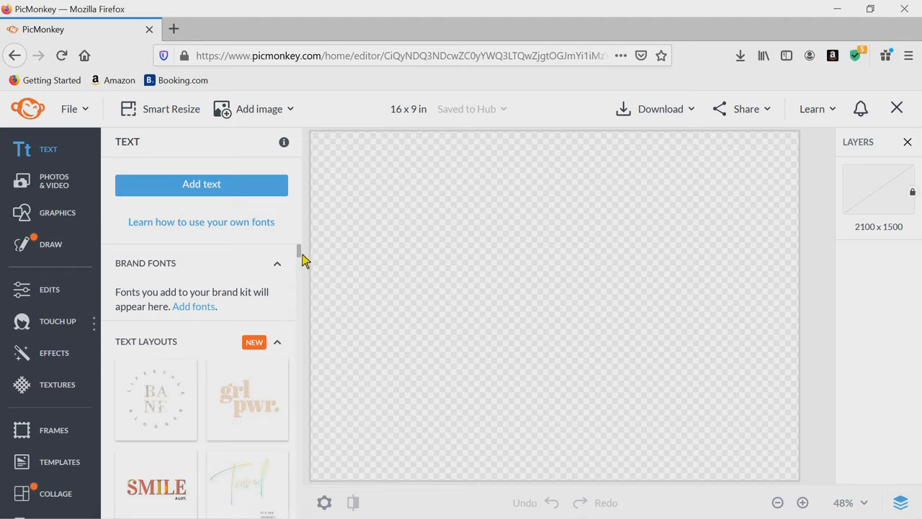
Look over the ready-made text layouts, then search the design templates for "christmas".
{"action": "scroll", "coordinate": [304, 268], "scroll_direction": "down", "scroll_amount": 5}
{"action": "scroll", "coordinate": [305, 274], "scroll_direction": "up", "scroll_amount": 3}
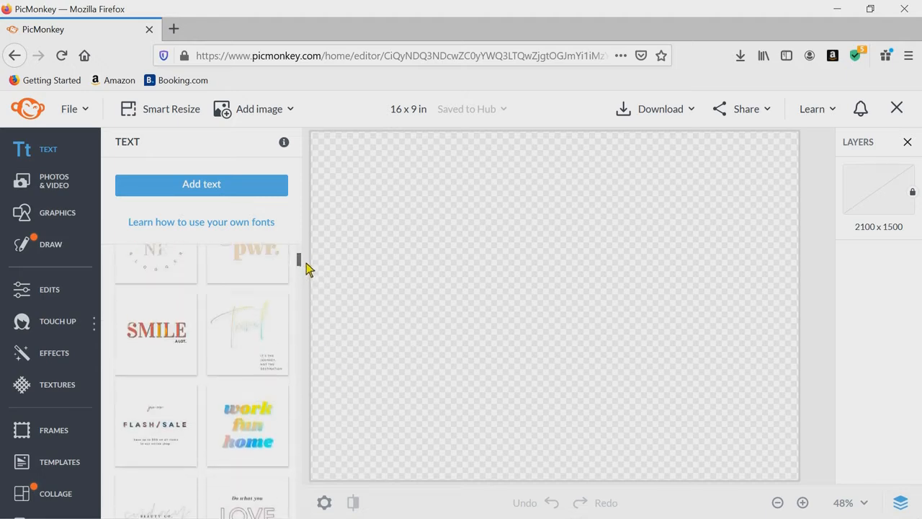
{"action": "left_click", "coordinate": [74, 467]}
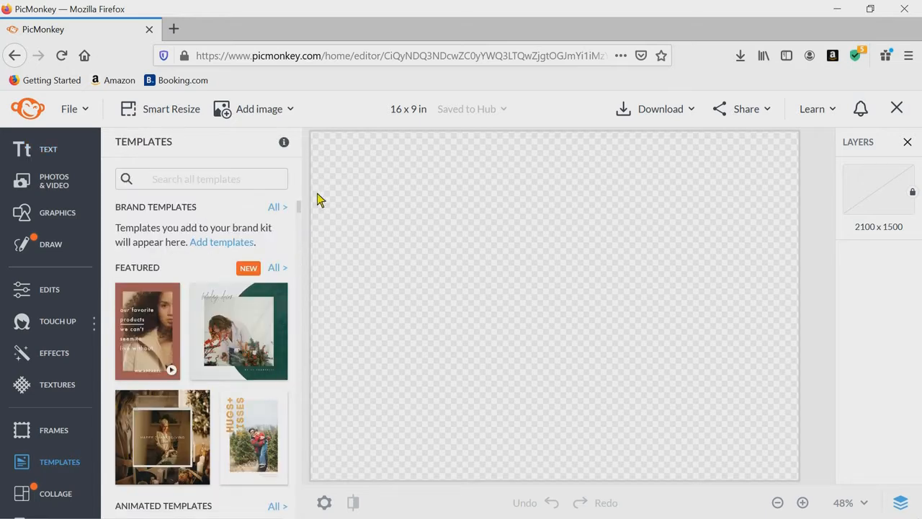
{"action": "mouse_move", "coordinate": [305, 210]}
{"action": "left_mouse_down"}
{"action": "mouse_move", "coordinate": [311, 255]}
{"action": "mouse_move", "coordinate": [311, 208]}
{"action": "left_mouse_up"}
{"action": "left_click", "coordinate": [221, 184]}
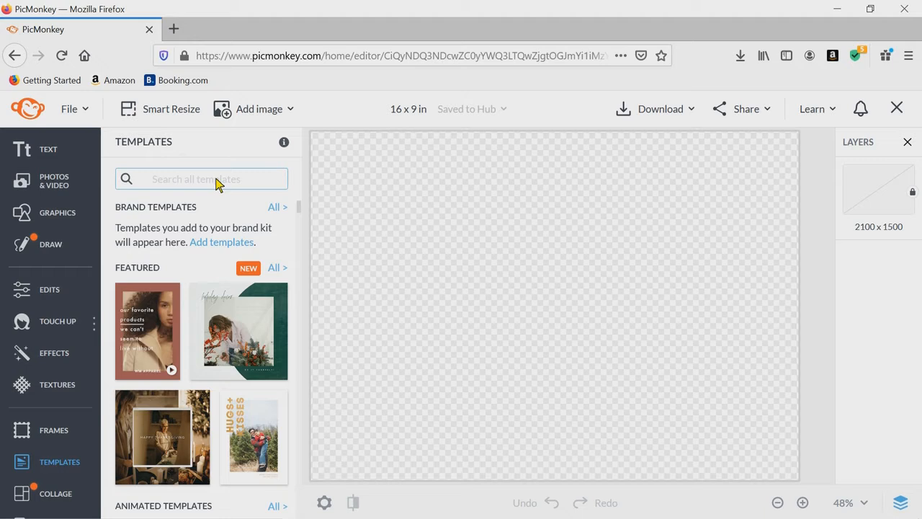
{"action": "left_click", "coordinate": [218, 183]}
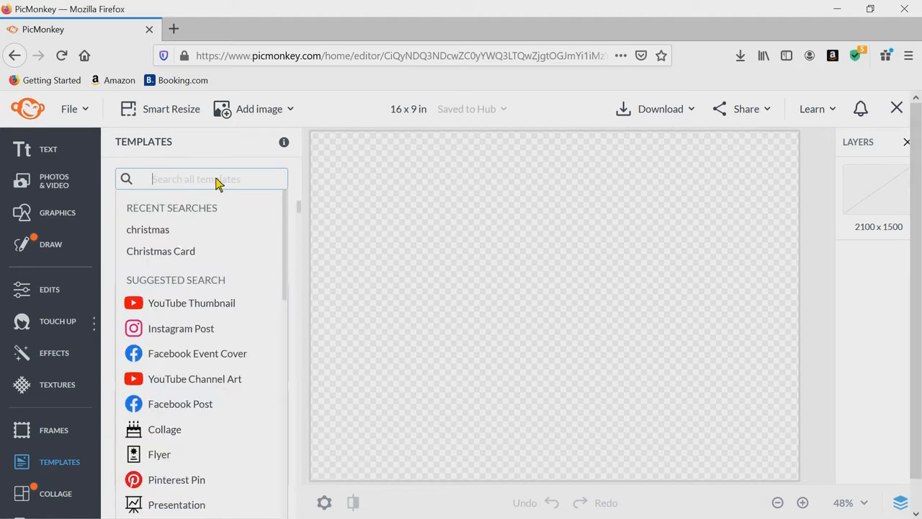
{"action": "left_click", "coordinate": [165, 234]}
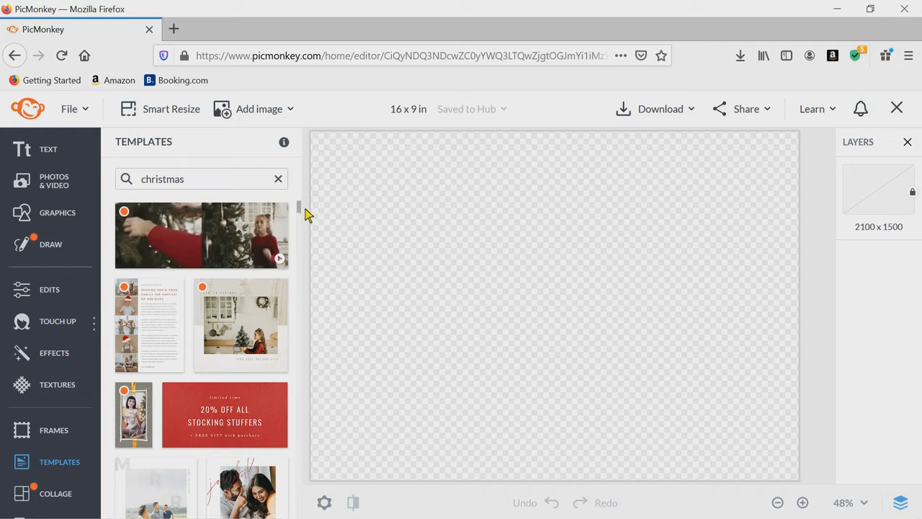
Apply the red "Naughty List" invitation template with the white sleigh from the christmas templates to the blank canvas.
{"action": "scroll", "coordinate": [305, 215], "scroll_direction": "down", "scroll_amount": 6}
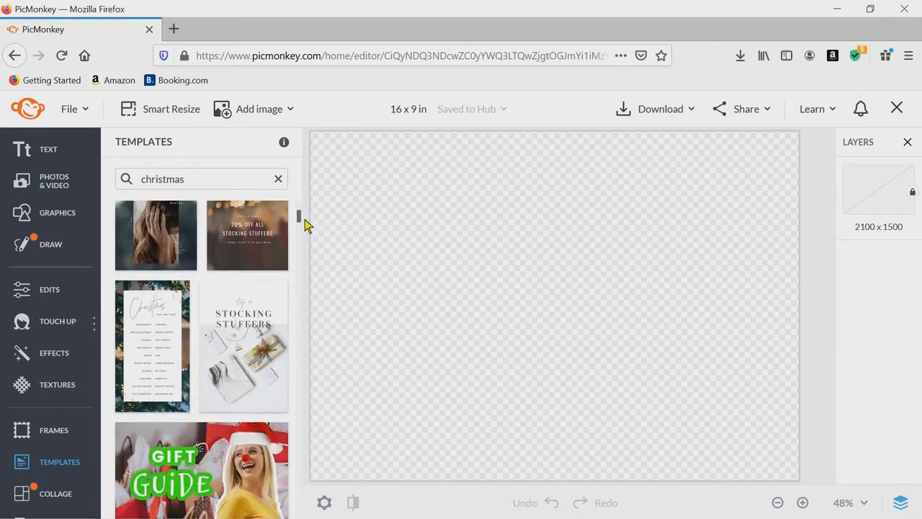
{"action": "scroll", "coordinate": [301, 225], "scroll_direction": "down", "scroll_amount": 8}
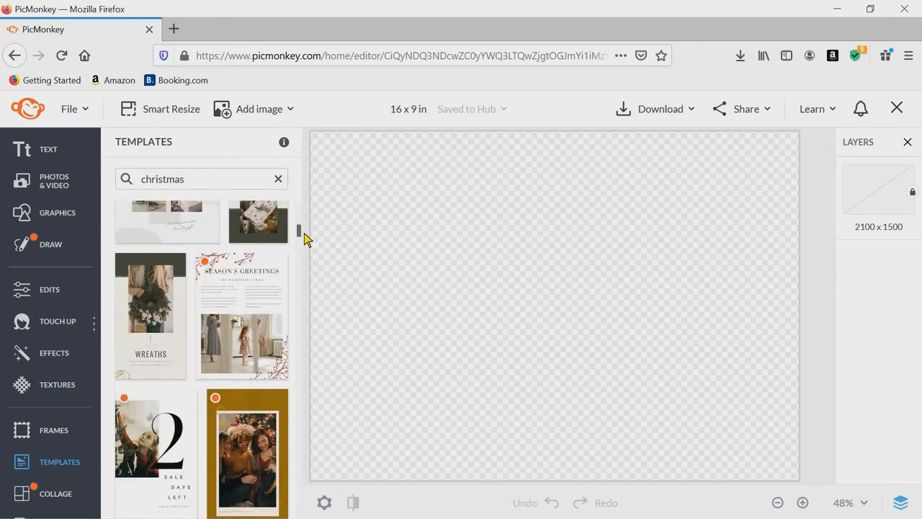
{"action": "scroll", "coordinate": [305, 248], "scroll_direction": "down", "scroll_amount": 5}
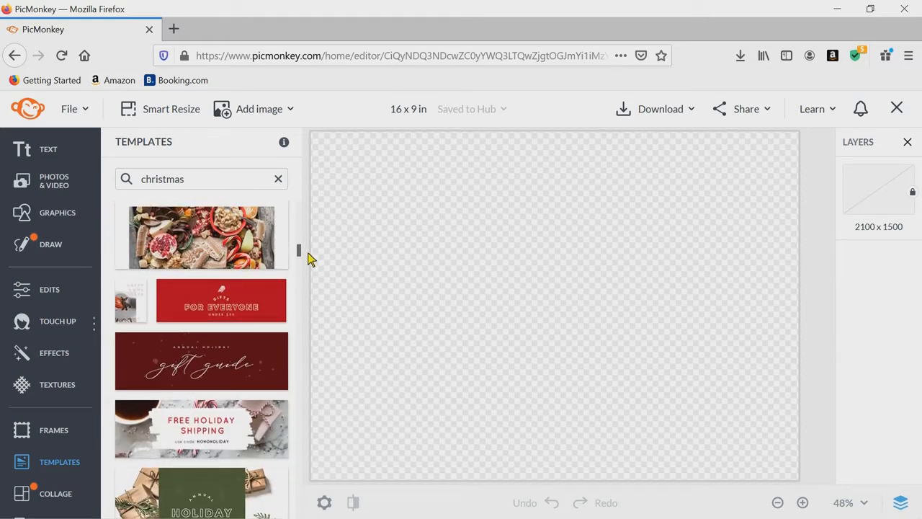
{"action": "scroll", "coordinate": [308, 259], "scroll_direction": "down", "scroll_amount": 6}
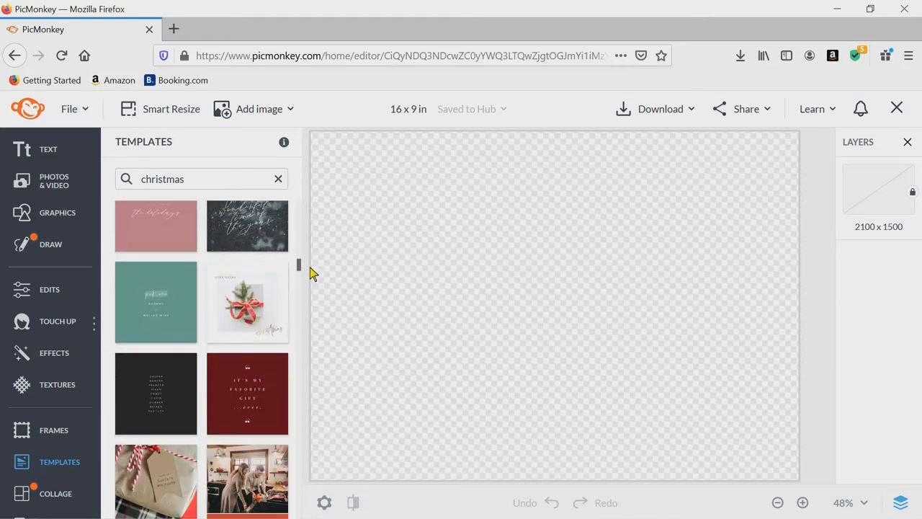
{"action": "scroll", "coordinate": [311, 274], "scroll_direction": "down", "scroll_amount": 4}
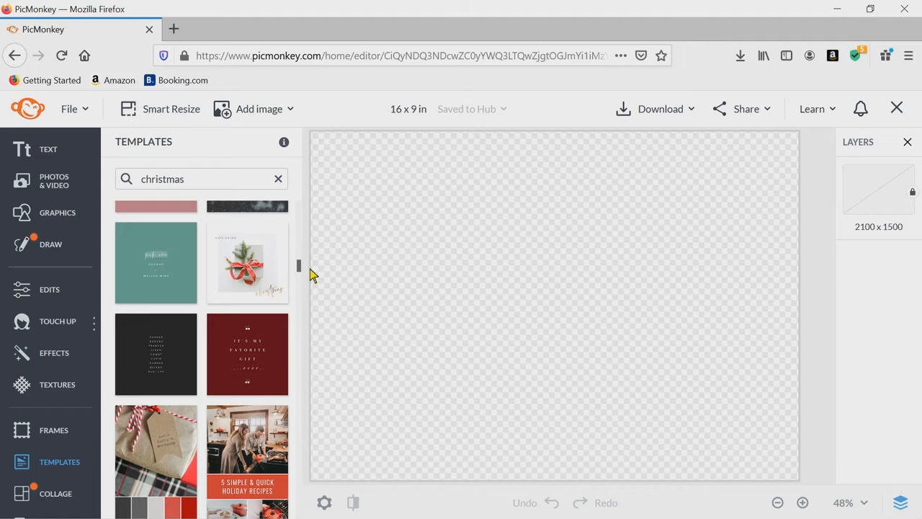
{"action": "scroll", "coordinate": [311, 279], "scroll_direction": "down", "scroll_amount": 4}
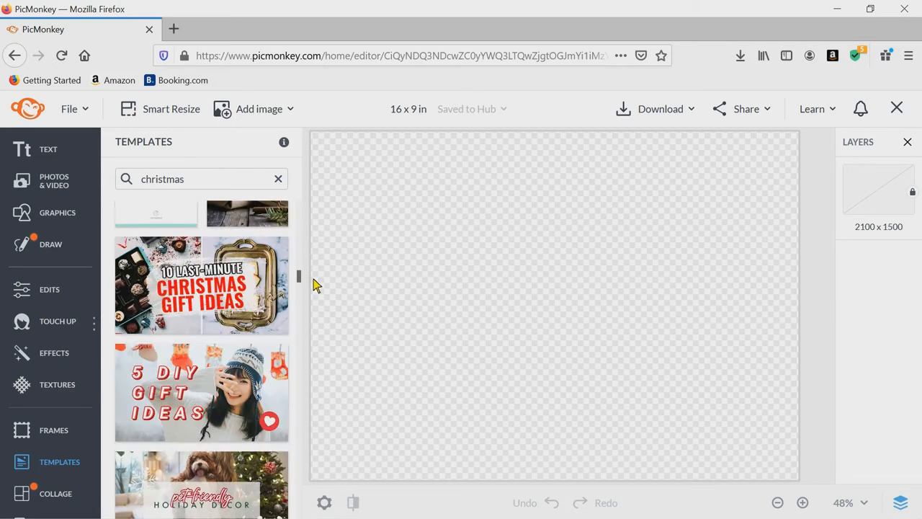
{"action": "scroll", "coordinate": [317, 288], "scroll_direction": "down", "scroll_amount": 8}
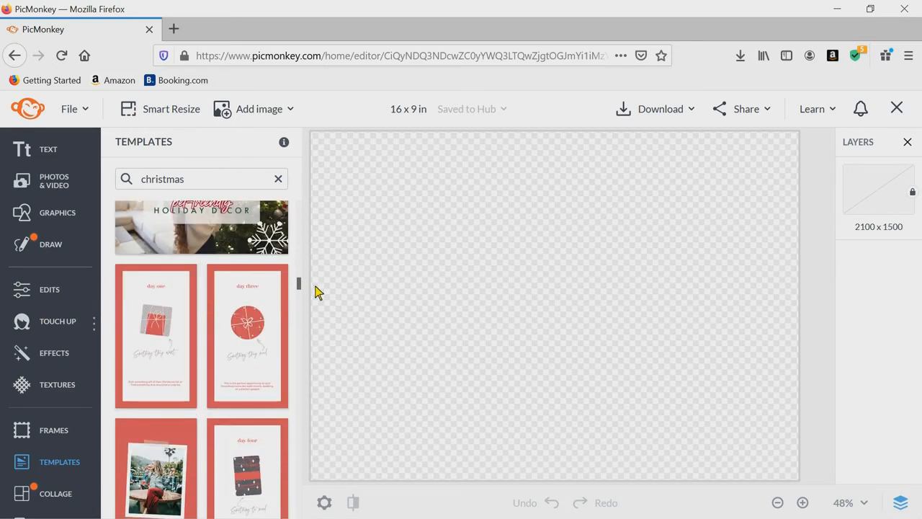
{"action": "scroll", "coordinate": [319, 303], "scroll_direction": "down", "scroll_amount": 8}
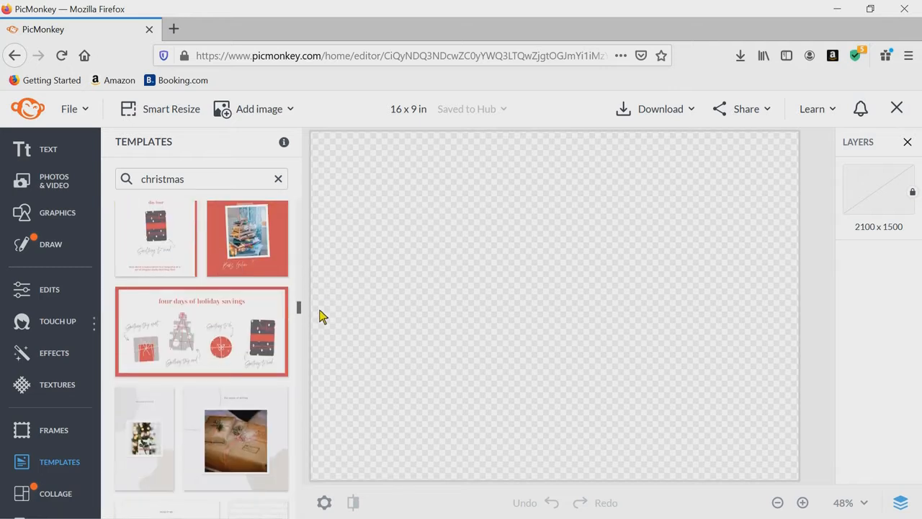
{"action": "scroll", "coordinate": [320, 313], "scroll_direction": "up", "scroll_amount": 5}
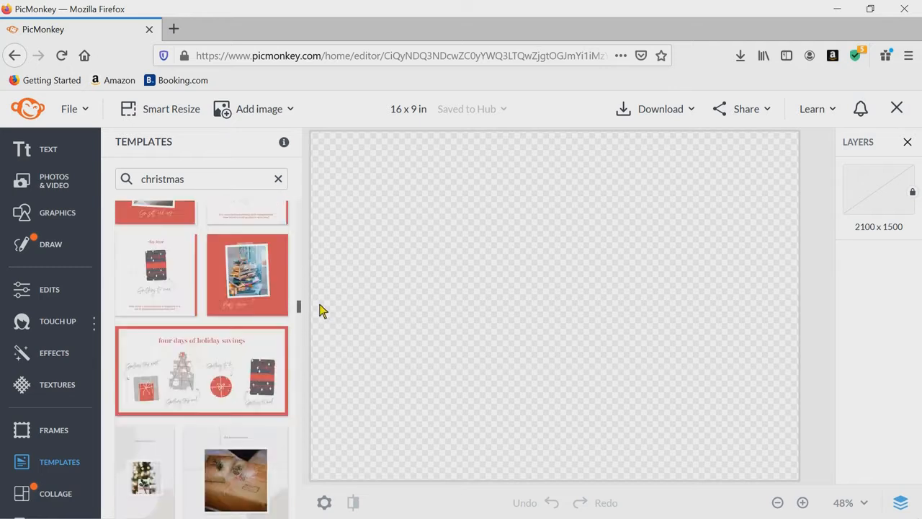
{"action": "scroll", "coordinate": [320, 303], "scroll_direction": "up", "scroll_amount": 5}
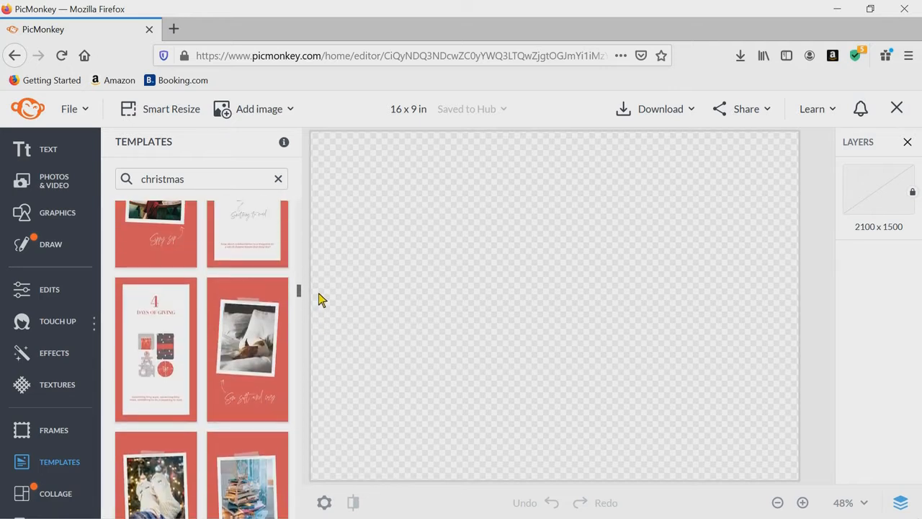
{"action": "scroll", "coordinate": [320, 295], "scroll_direction": "down", "scroll_amount": 10}
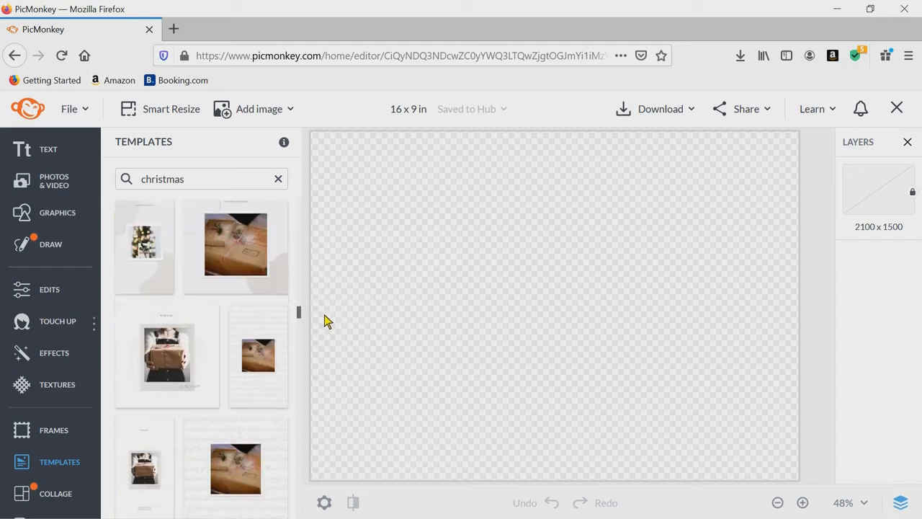
{"action": "scroll", "coordinate": [326, 335], "scroll_direction": "down", "scroll_amount": 3}
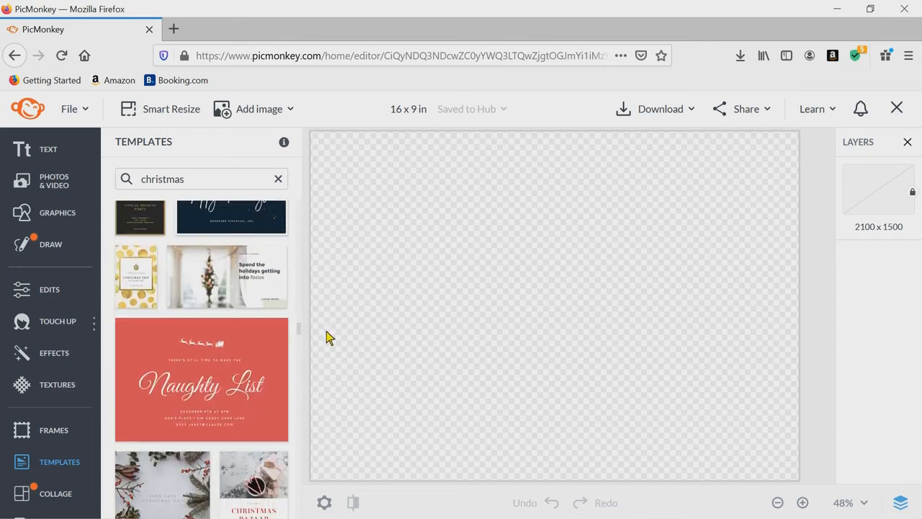
{"action": "left_click", "coordinate": [272, 363]}
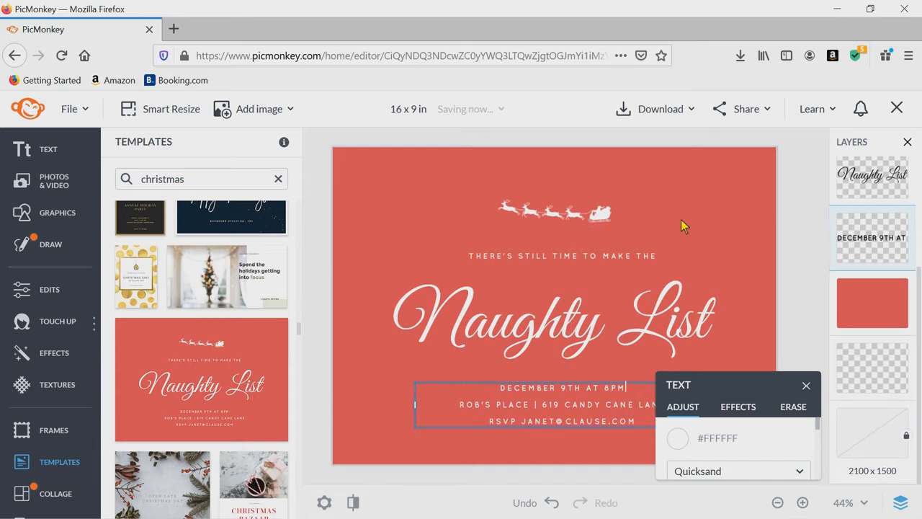
Delete the event details text block with the date, address and RSVP below the "Naughty List" title.
{"action": "left_click", "coordinate": [806, 385]}
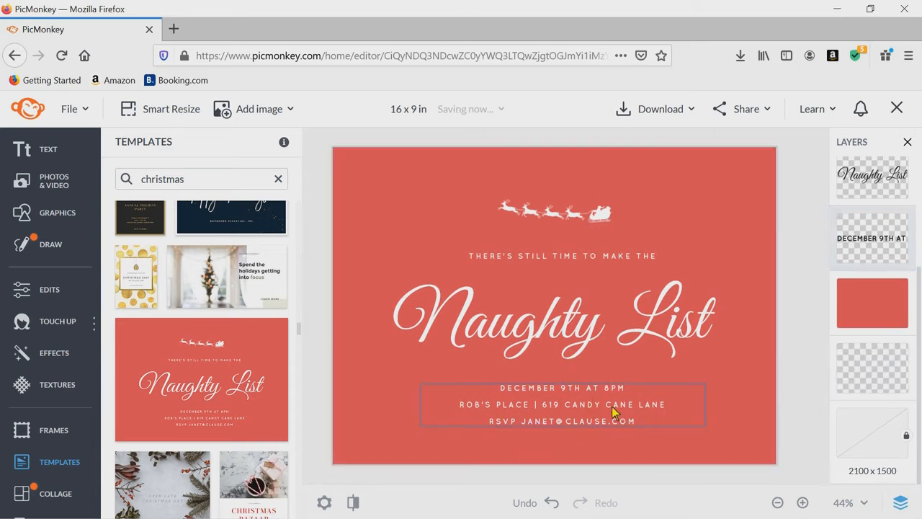
{"action": "left_click", "coordinate": [613, 410]}
{"action": "key", "text": "Escape"}
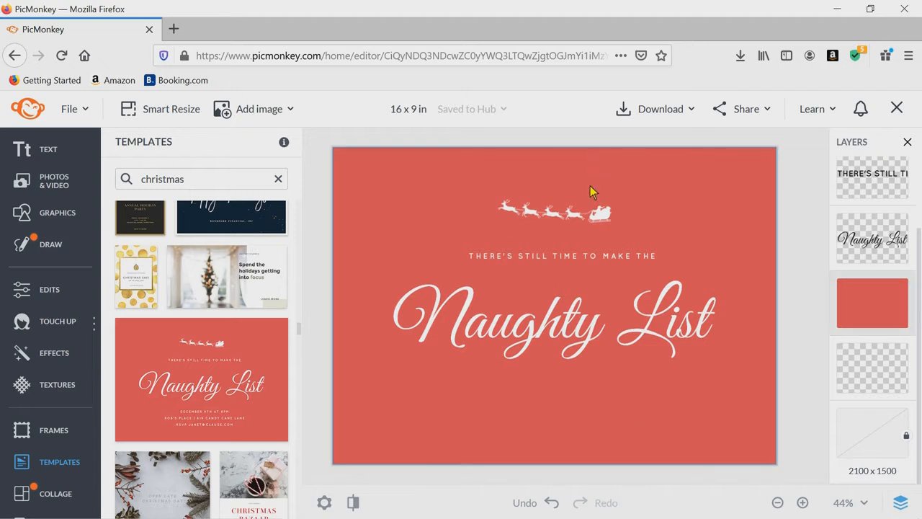
Delete the white sleigh graphic and the "There's still time to make the" line above the title.
{"action": "left_click", "coordinate": [590, 207]}
{"action": "left_click", "coordinate": [591, 208]}
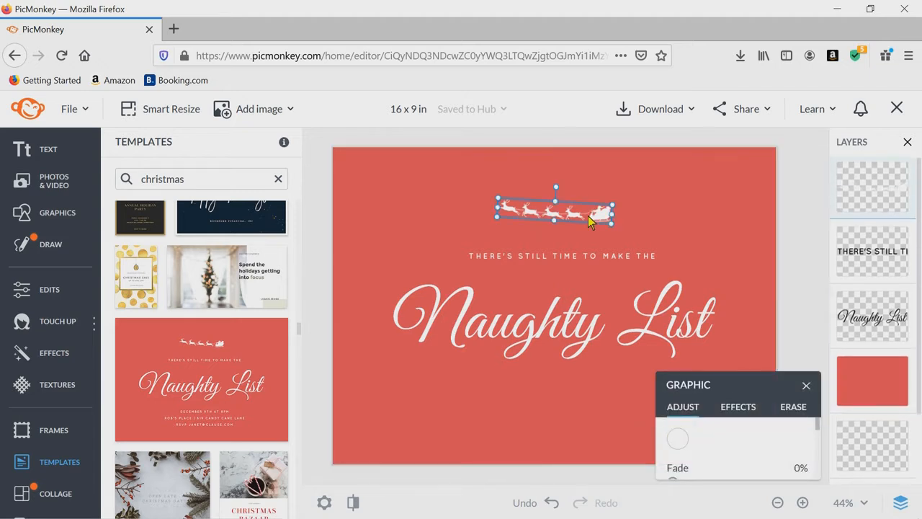
{"action": "key", "text": "Delete"}
{"action": "left_click", "coordinate": [598, 257]}
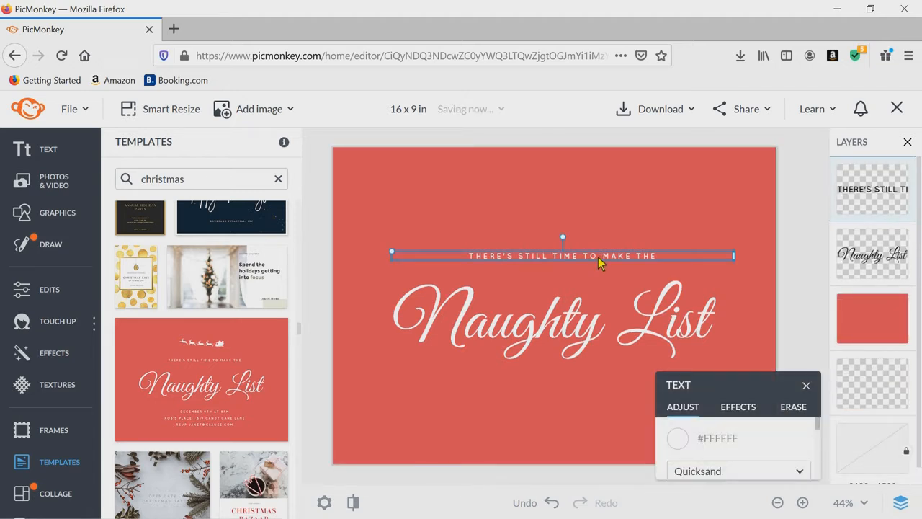
{"action": "key", "text": "Delete"}
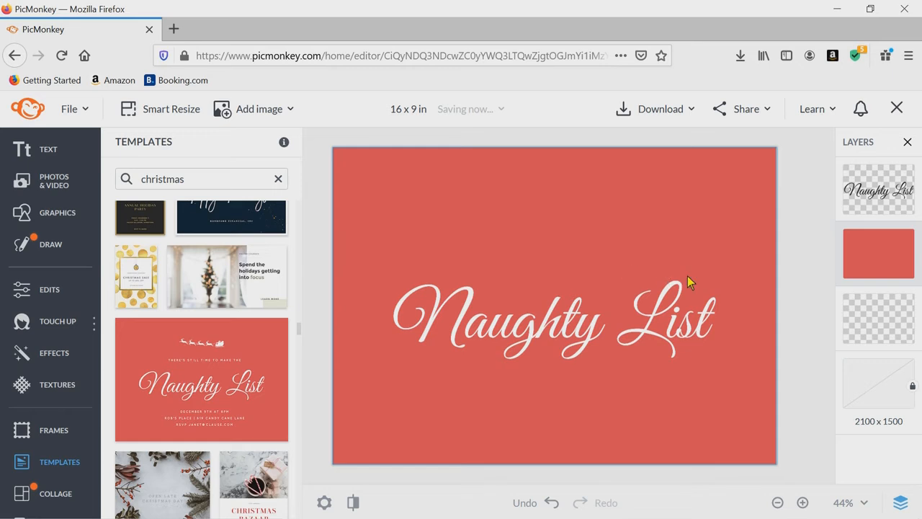
Recolor the "Naughty List" text to #DE4D52 by sampling the red background with the eyedropper.
{"action": "left_click", "coordinate": [670, 321]}
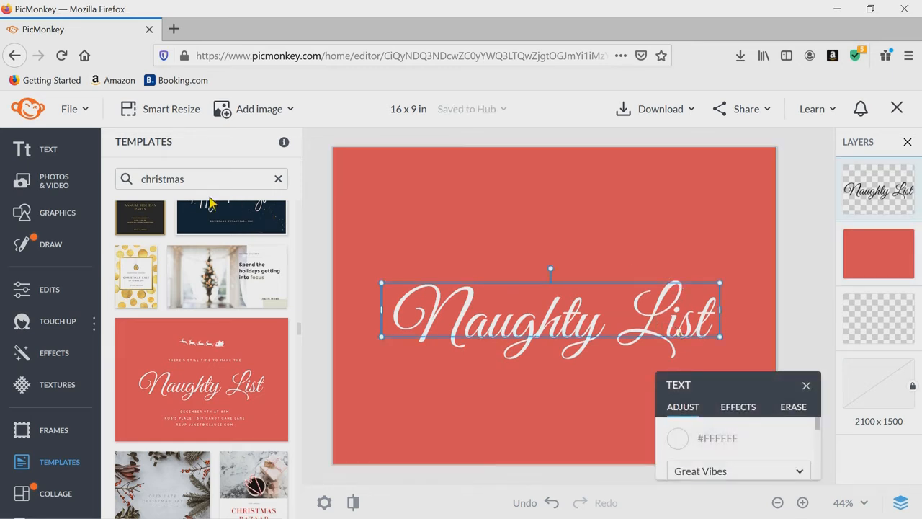
{"action": "left_click", "coordinate": [39, 290]}
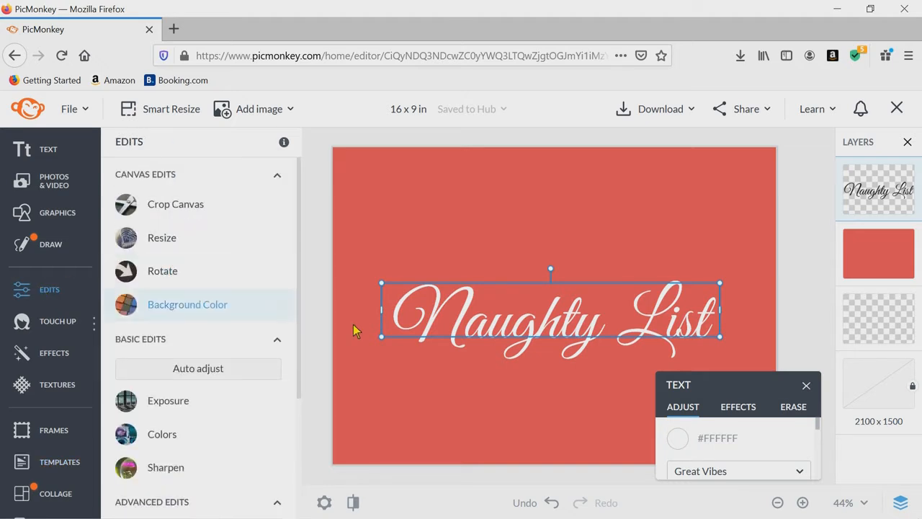
{"action": "left_click_drag", "start_coordinate": [744, 389], "coordinate": [717, 222]}
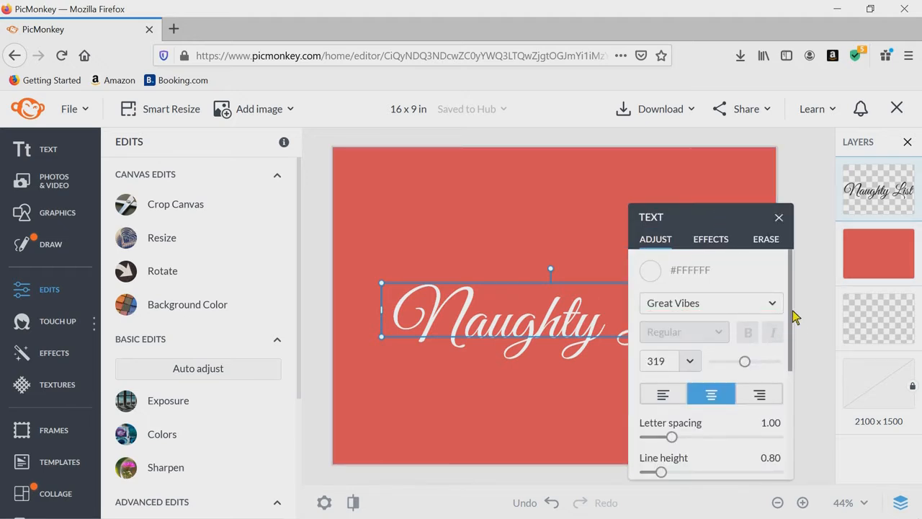
{"action": "left_click", "coordinate": [651, 271]}
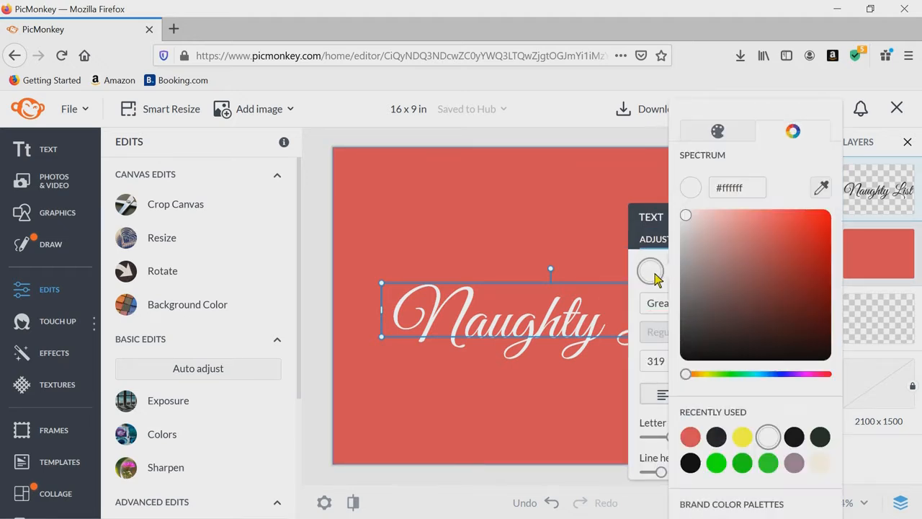
{"action": "left_click", "coordinate": [821, 188]}
{"action": "left_click", "coordinate": [527, 215]}
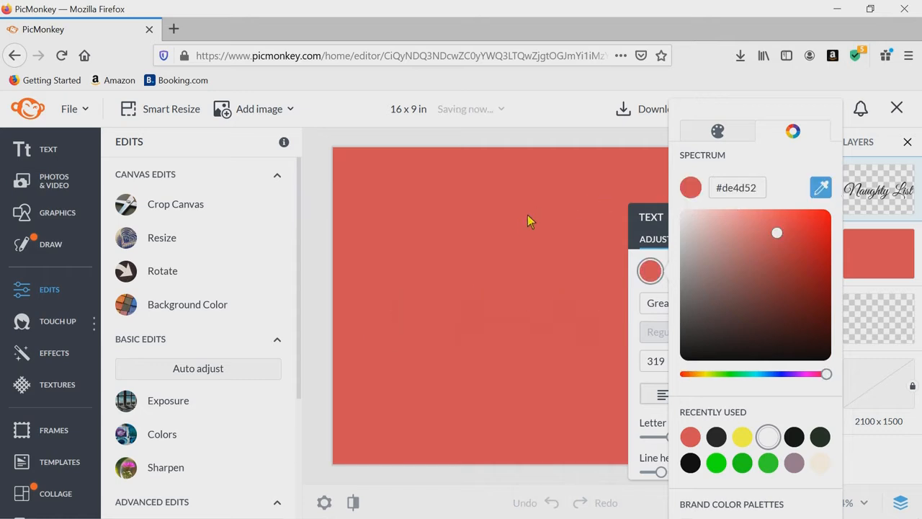
{"action": "left_click", "coordinate": [524, 228]}
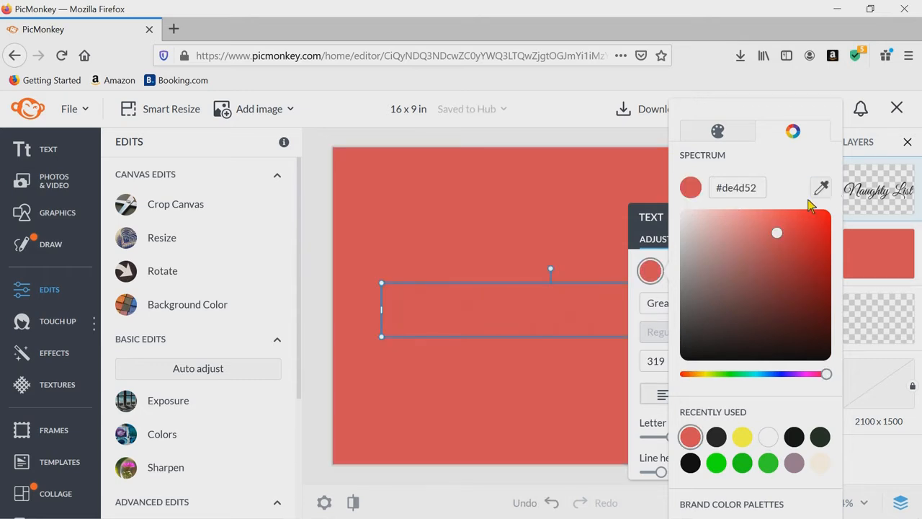
{"action": "left_click", "coordinate": [604, 209]}
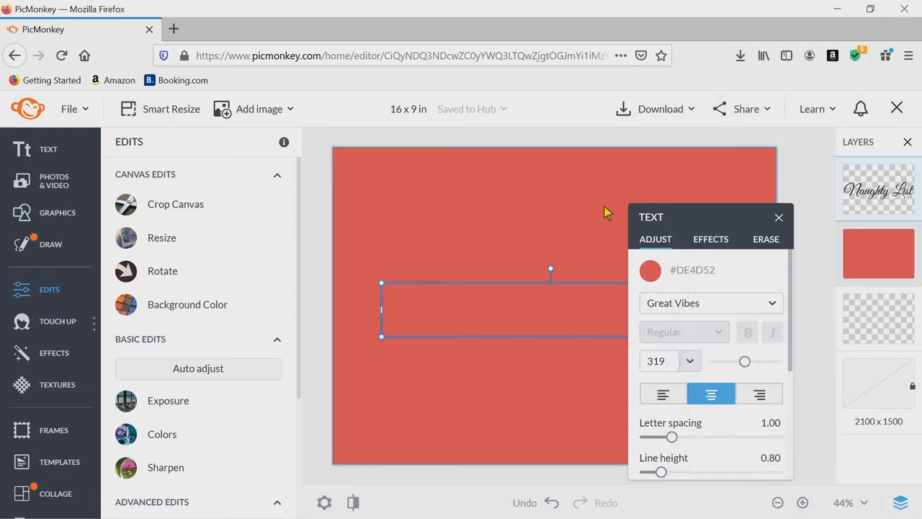
{"action": "left_click", "coordinate": [779, 218]}
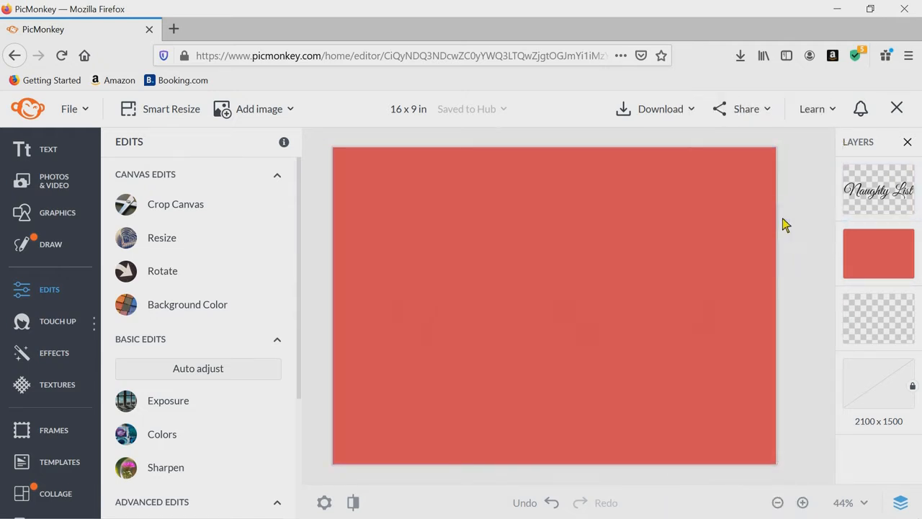
Delete the red and the transparent solid color layers, and move the "Naughty List" text up near the canvas's upper edge.
{"action": "left_click", "coordinate": [902, 263]}
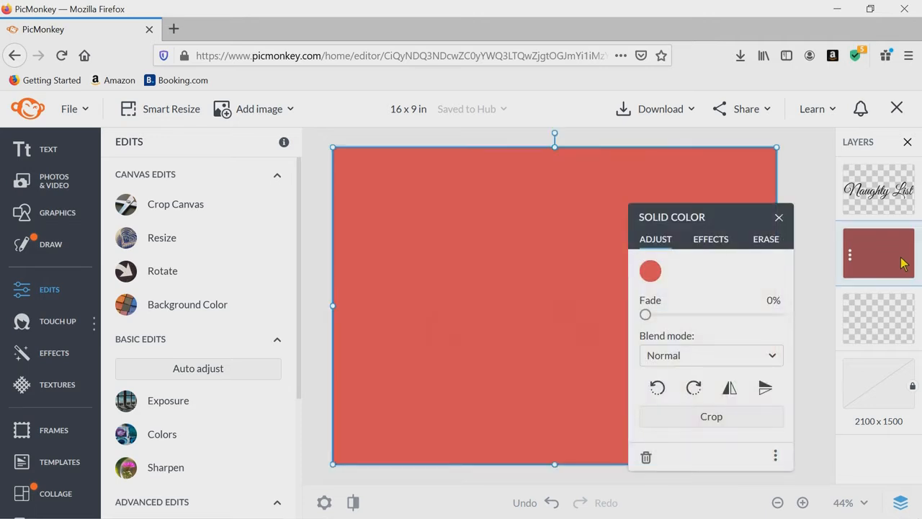
{"action": "key", "text": "Delete"}
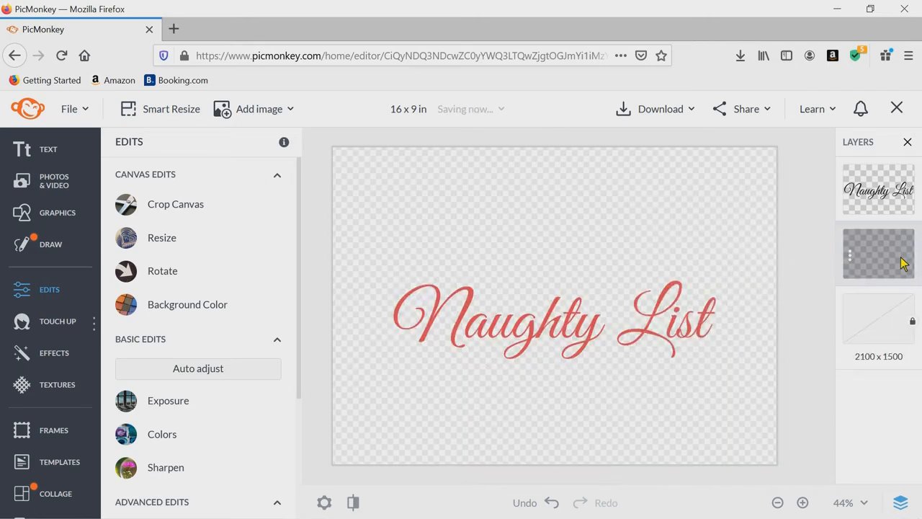
{"action": "left_click", "coordinate": [624, 331]}
{"action": "left_click_drag", "start_coordinate": [604, 332], "coordinate": [601, 212]}
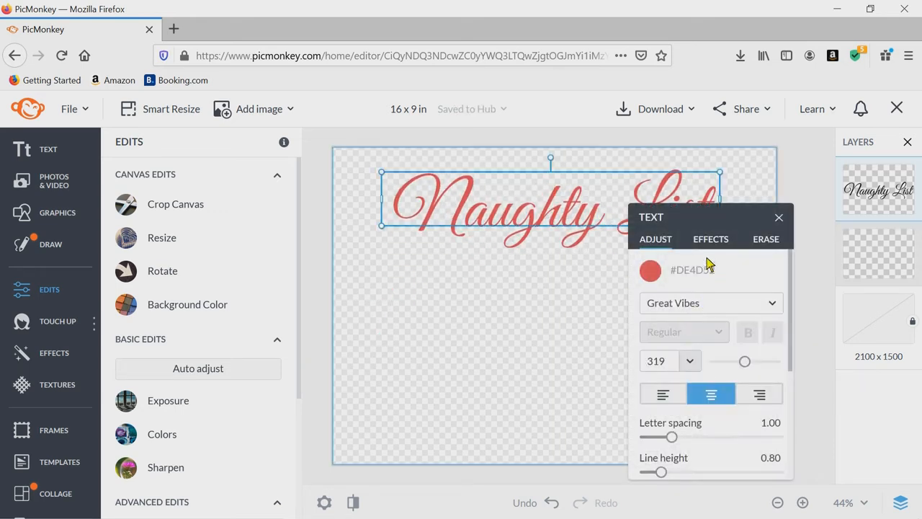
{"action": "left_click_drag", "start_coordinate": [708, 228], "coordinate": [180, 193]}
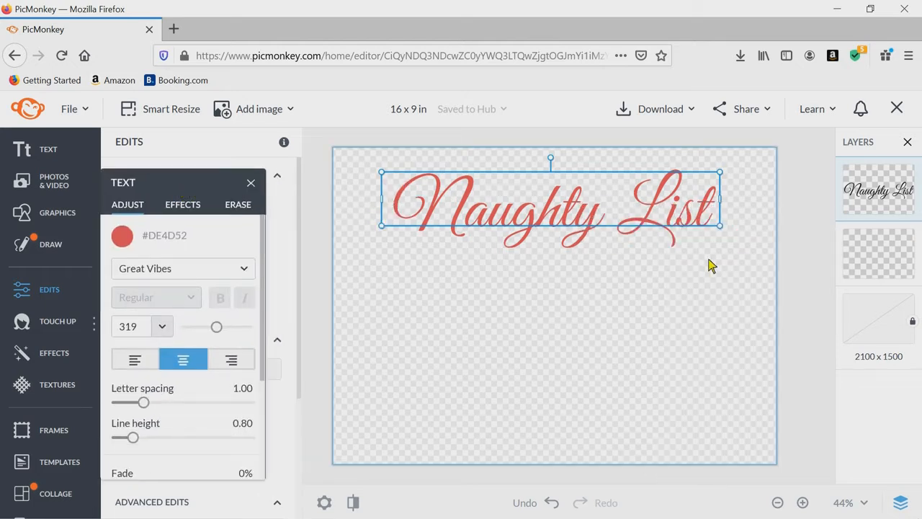
{"action": "left_click", "coordinate": [886, 264]}
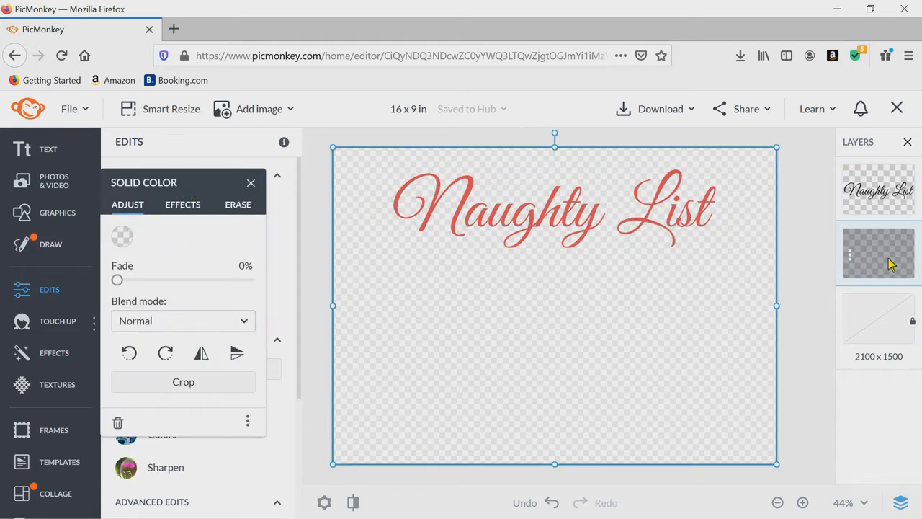
{"action": "key", "text": "Delete"}
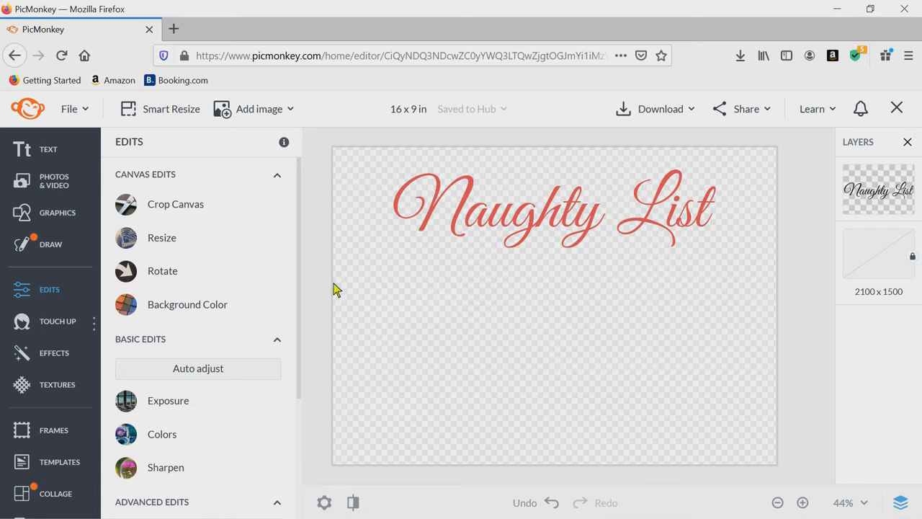
Search the graphics library for "dog" and look through the available illustrations.
{"action": "left_click", "coordinate": [63, 226]}
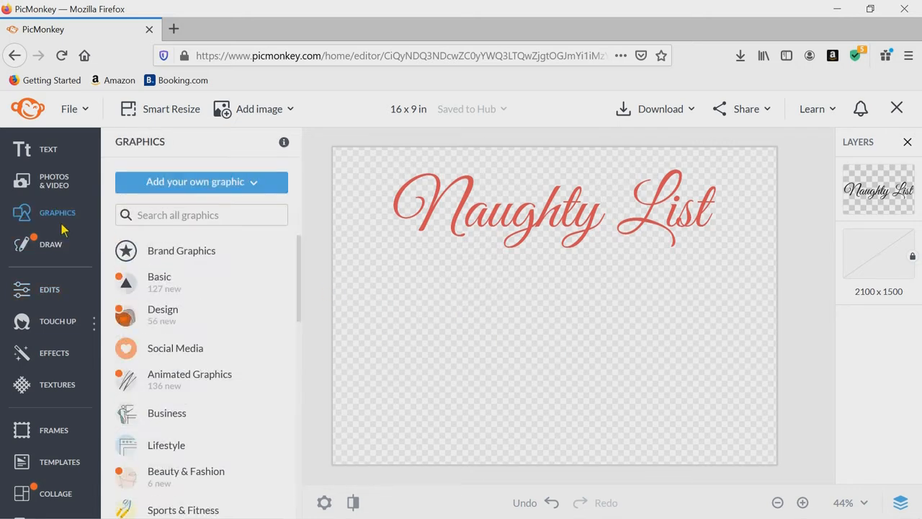
{"action": "left_click", "coordinate": [211, 216]}
{"action": "type", "text": "dog"}
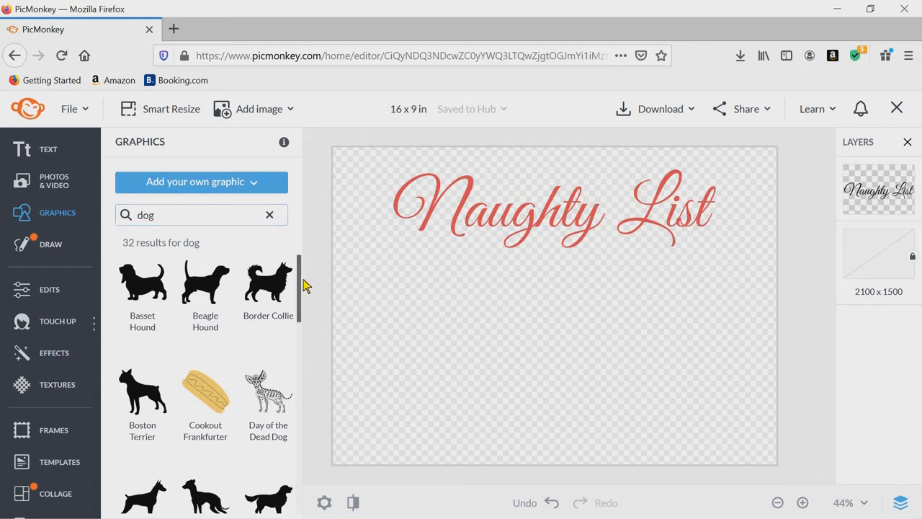
{"action": "left_click_drag", "start_coordinate": [302, 285], "coordinate": [323, 271]}
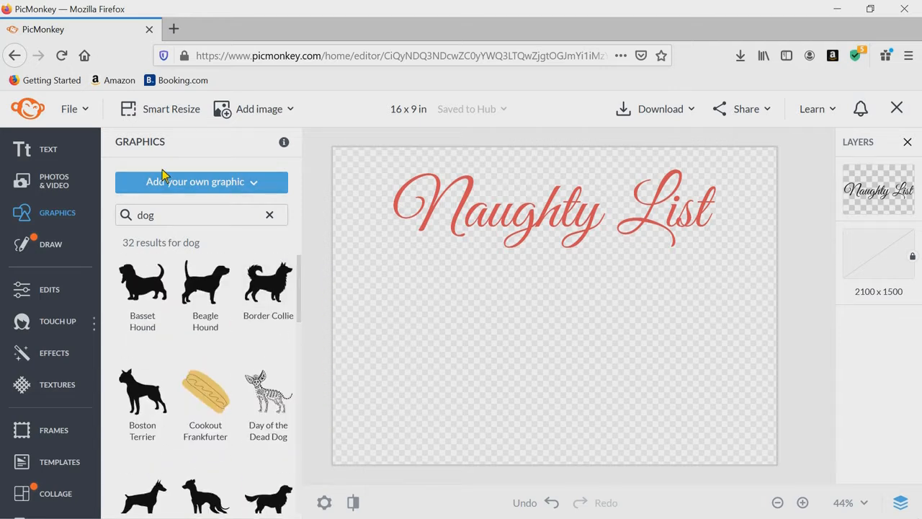
Upload the images pug-4862083_1280 and santa-hat-1087651_1280 from the computer's RB Images folder.
{"action": "left_click", "coordinate": [64, 185]}
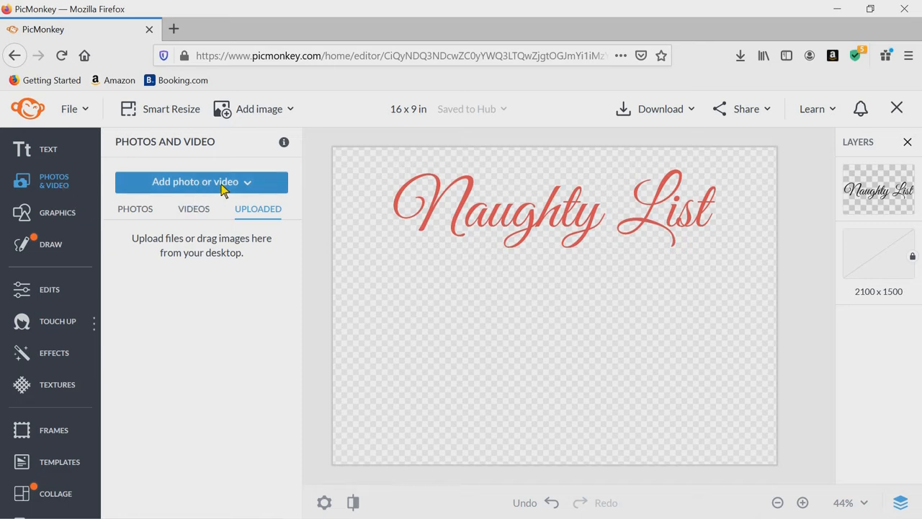
{"action": "left_click", "coordinate": [221, 188]}
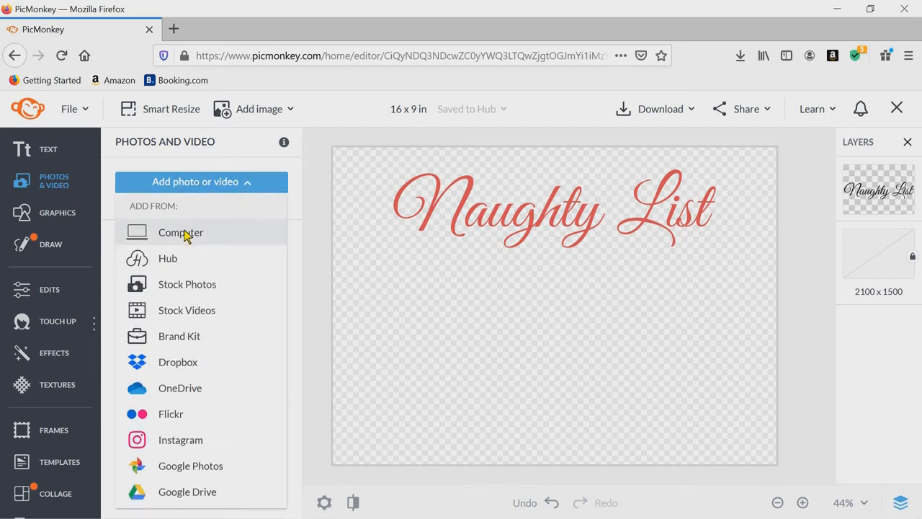
{"action": "left_click", "coordinate": [190, 238]}
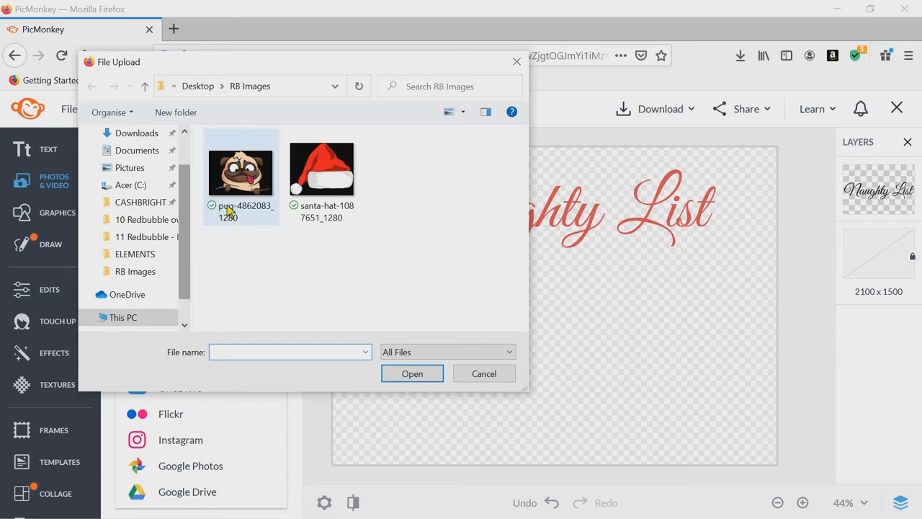
{"action": "left_click", "coordinate": [264, 190]}
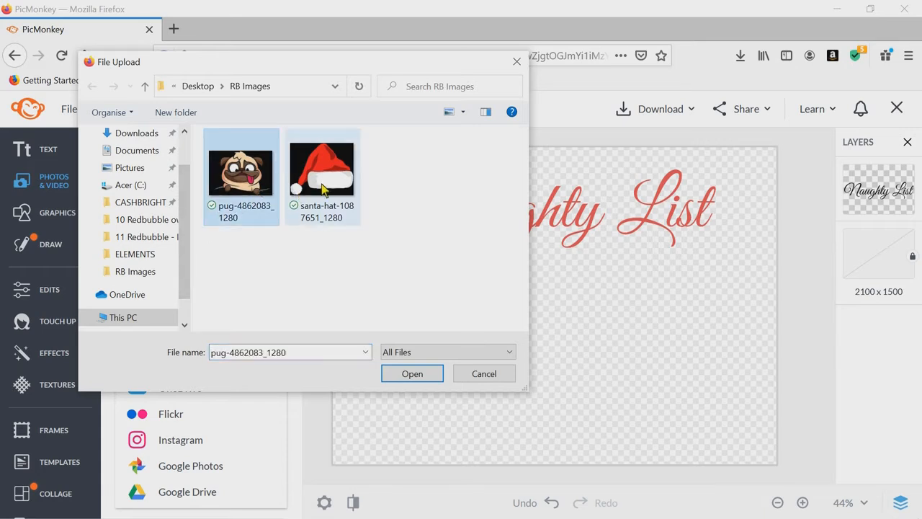
{"action": "left_click", "coordinate": [324, 189], "text": "ctrl"}
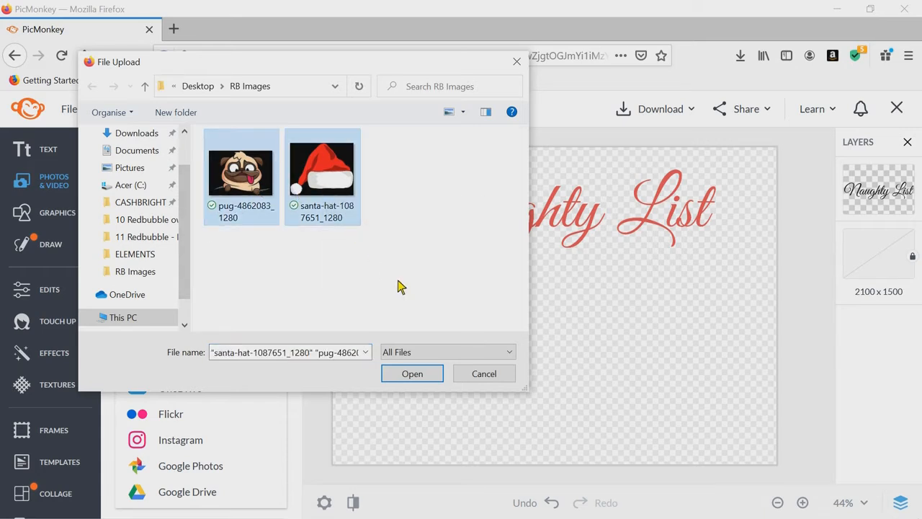
{"action": "left_click", "coordinate": [422, 380]}
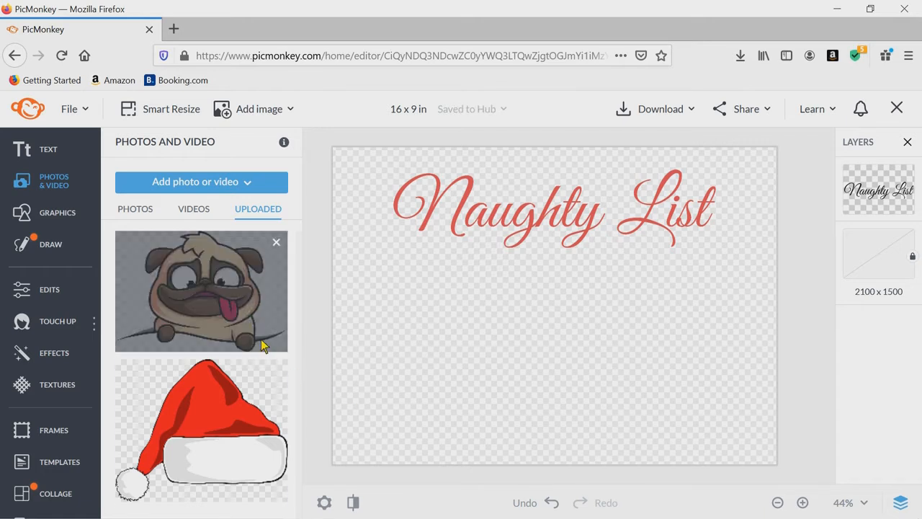
Add the uploaded pug image to the canvas, scale it down and center it below the "Naughty List" text near the lower edge.
{"action": "left_click", "coordinate": [238, 306]}
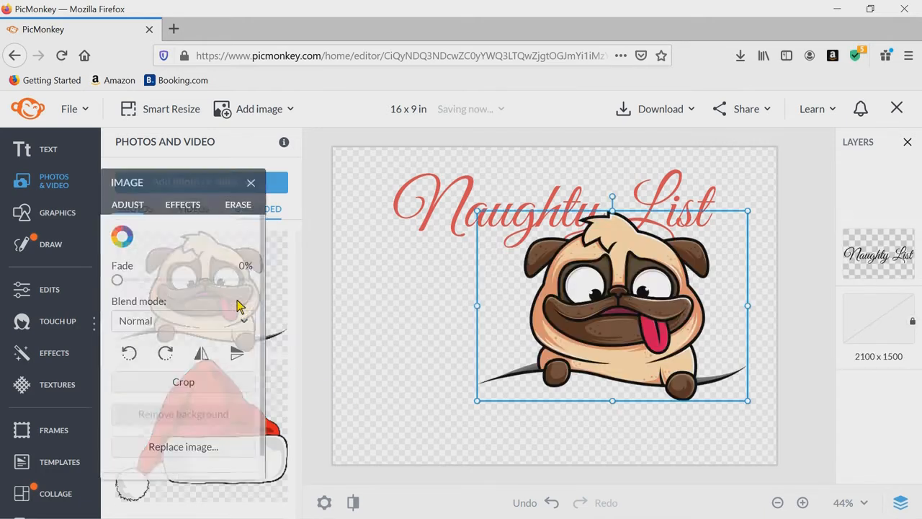
{"action": "left_click_drag", "start_coordinate": [625, 340], "coordinate": [576, 385]}
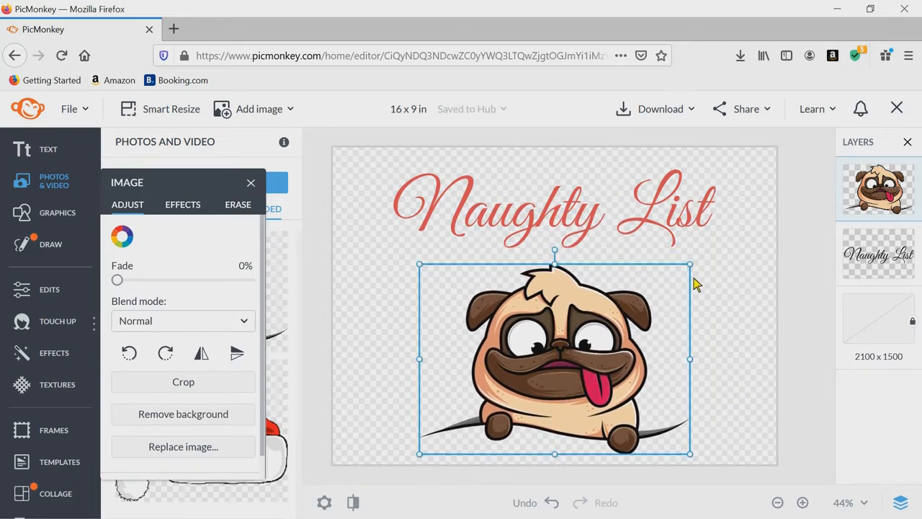
{"action": "left_click_drag", "start_coordinate": [696, 270], "coordinate": [673, 288]}
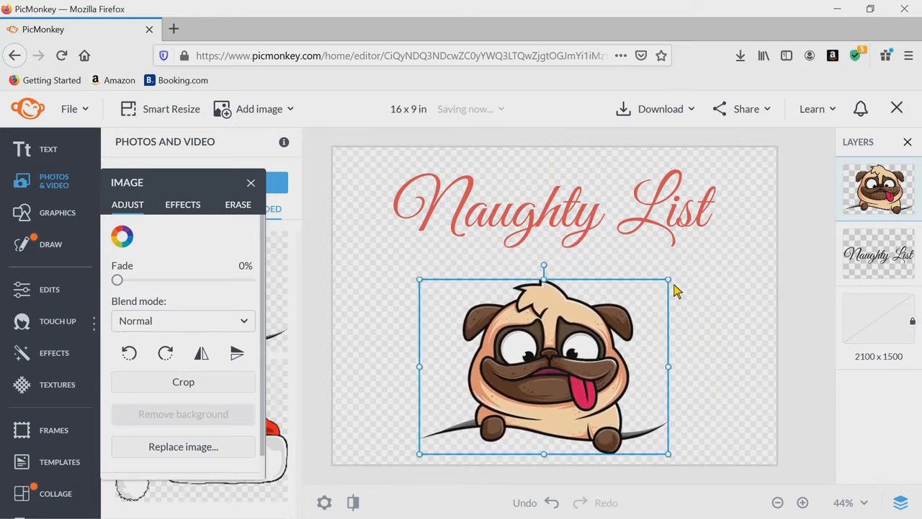
{"action": "left_click_drag", "start_coordinate": [616, 332], "coordinate": [626, 334]}
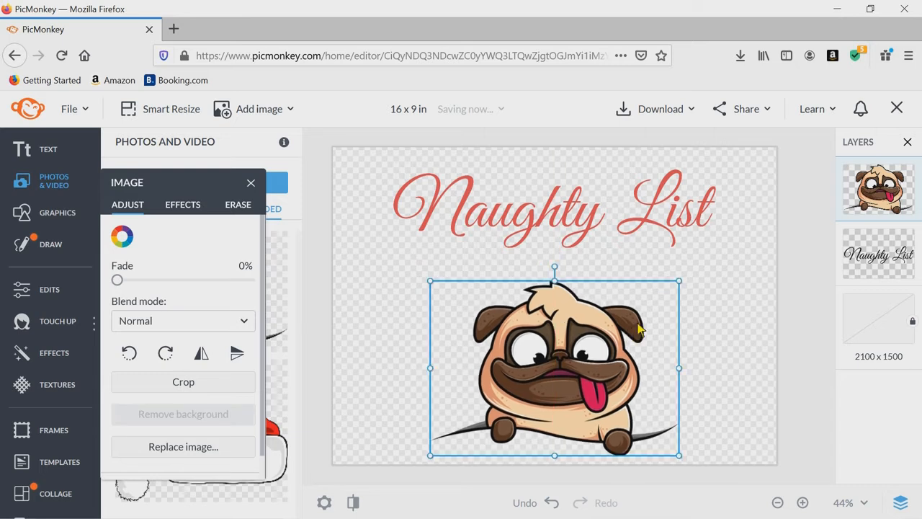
{"action": "left_click_drag", "start_coordinate": [685, 289], "coordinate": [644, 311]}
{"action": "mouse_move", "coordinate": [585, 365]}
{"action": "left_mouse_down"}
{"action": "mouse_move", "coordinate": [616, 364]}
{"action": "mouse_move", "coordinate": [598, 363]}
{"action": "left_mouse_up"}
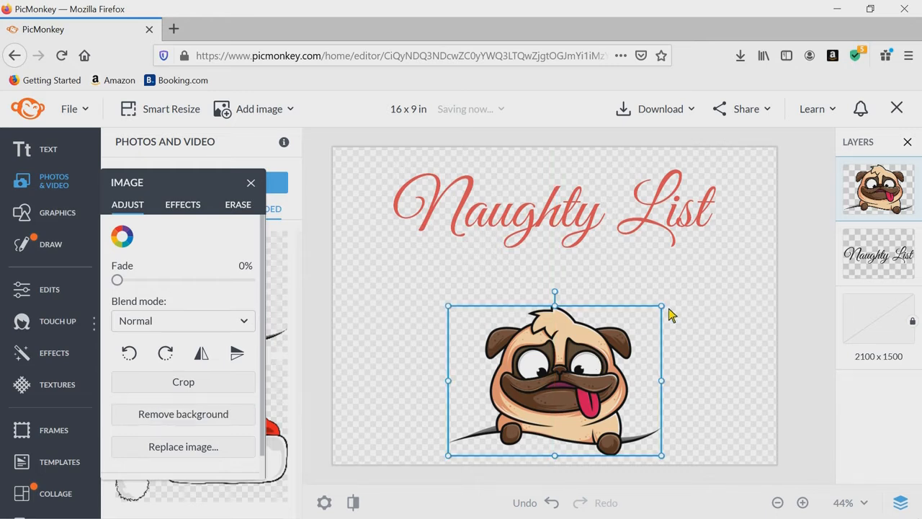
{"action": "left_click_drag", "start_coordinate": [667, 313], "coordinate": [655, 321]}
{"action": "left_click_drag", "start_coordinate": [604, 358], "coordinate": [613, 360]}
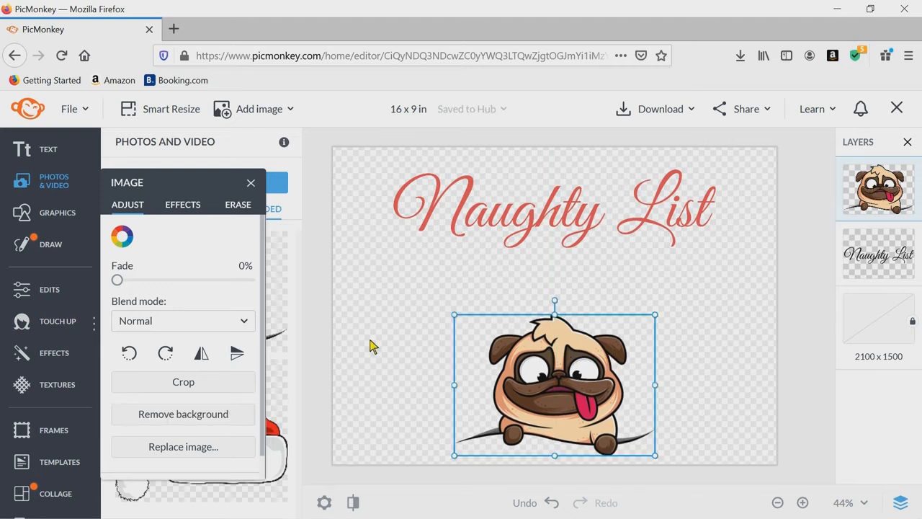
{"action": "left_click", "coordinate": [250, 183]}
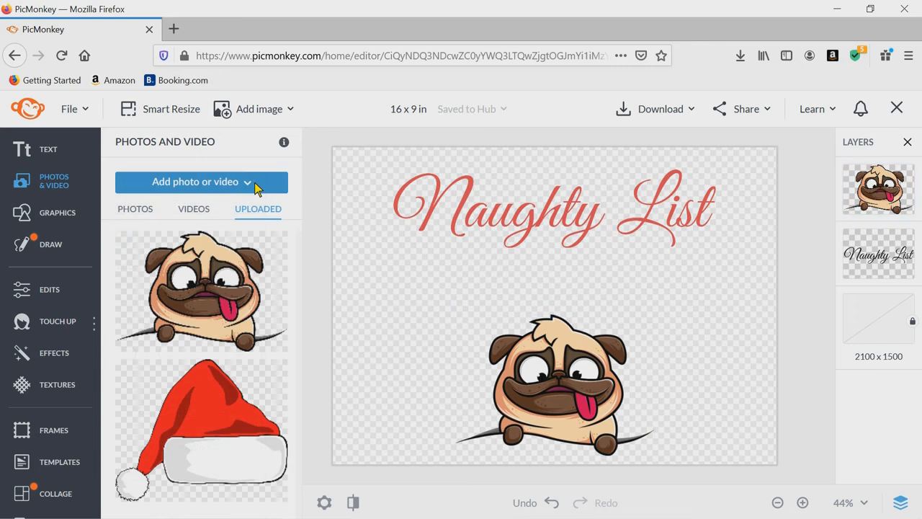
Add the uploaded Santa hat image to the canvas, scale it to about half size and place it on the pug's head.
{"action": "left_click", "coordinate": [192, 429]}
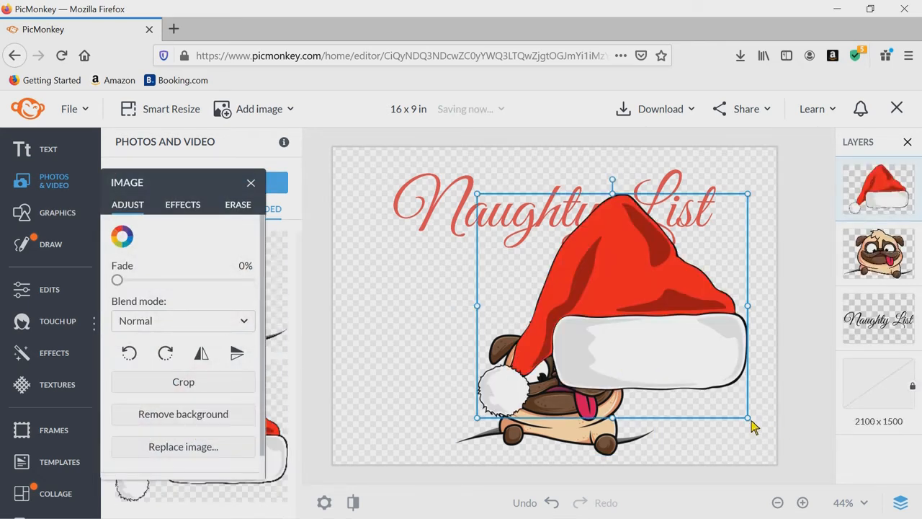
{"action": "left_click_drag", "start_coordinate": [720, 407], "coordinate": [605, 324]}
{"action": "left_click_drag", "start_coordinate": [565, 263], "coordinate": [562, 323]}
{"action": "left_click", "coordinate": [722, 315]}
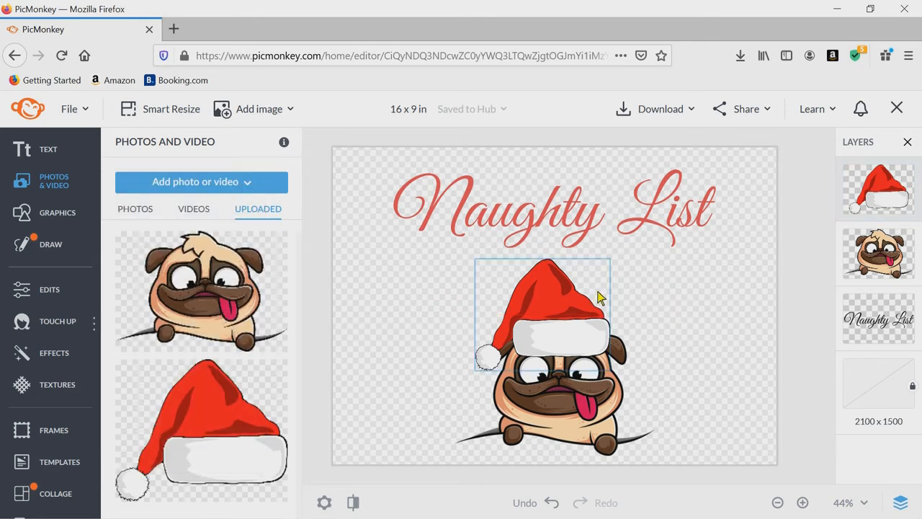
Enlarge the Santa hat slightly and adjust its position so its white brim covers the top of the pug's head.
{"action": "left_click", "coordinate": [585, 314]}
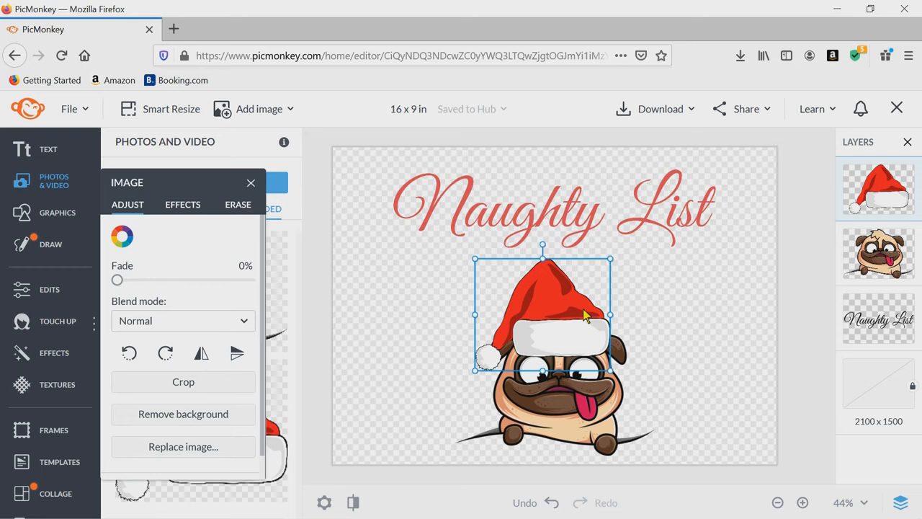
{"action": "left_click_drag", "start_coordinate": [585, 315], "coordinate": [576, 331]}
{"action": "left_click", "coordinate": [730, 349]}
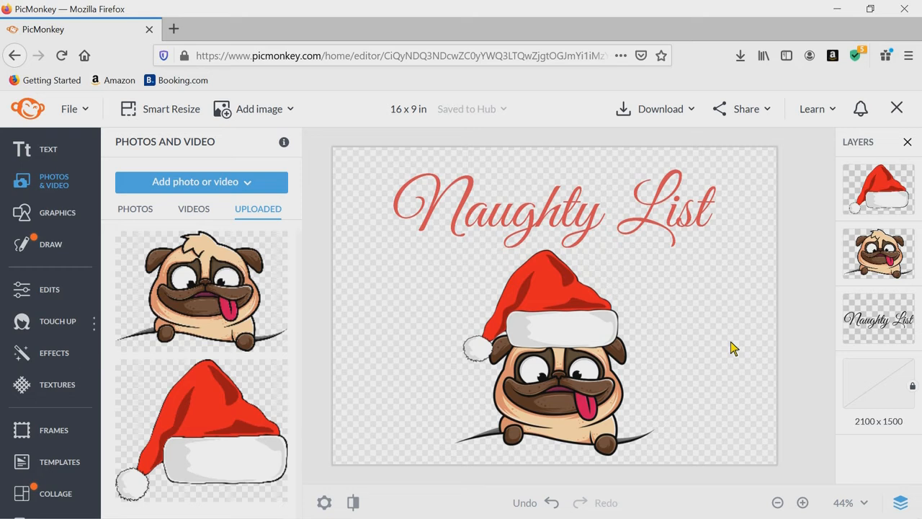
{"action": "left_click", "coordinate": [592, 335]}
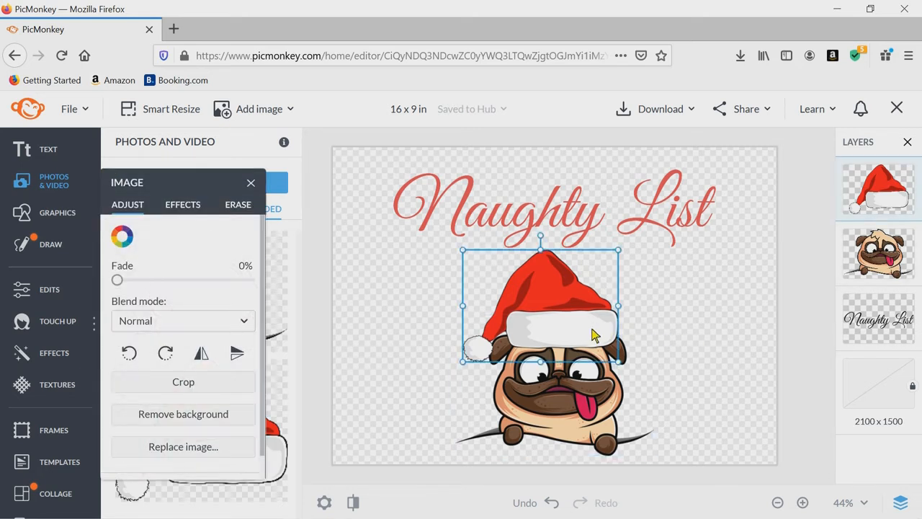
{"action": "left_click_drag", "start_coordinate": [589, 335], "coordinate": [587, 334]}
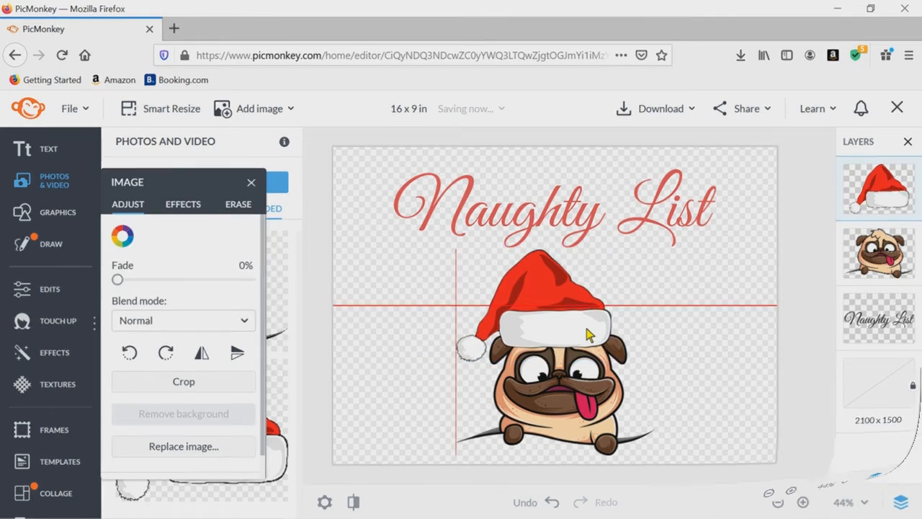
Replace the "Naughty List" text with "Santa's Lil Helper".
{"action": "key", "text": "BackSpace"}
{"action": "key", "text": "BackSpace"}
{"action": "key", "text": "BackSpace"}
{"action": "key", "text": "BackSpace"}
{"action": "key", "text": "BackSpace"}
{"action": "key", "text": "BackSpace"}
{"action": "key", "text": "BackSpace"}
{"action": "key", "text": "BackSpace"}
{"action": "key", "text": "BackSpace"}
{"action": "key", "text": "BackSpace"}
{"action": "key", "text": "BackSpace"}
{"action": "key", "text": "BackSpace"}
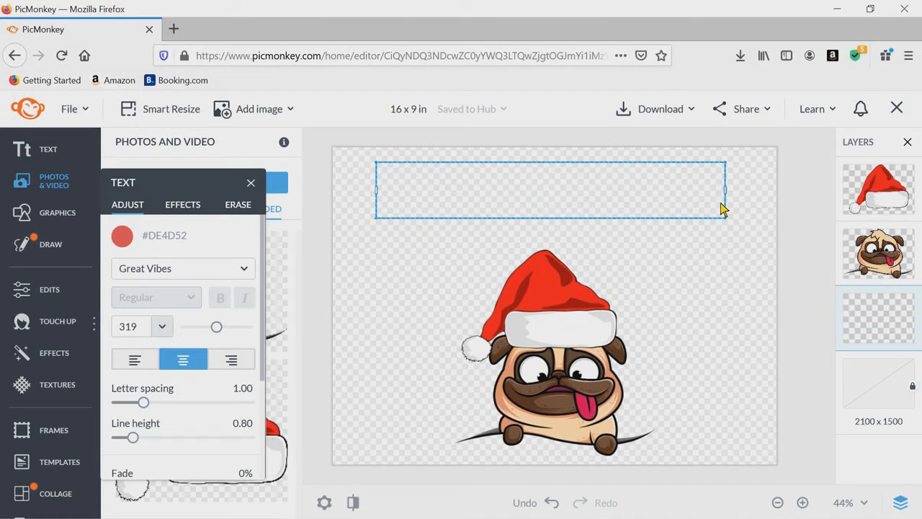
{"action": "type", "text": "Santa"}
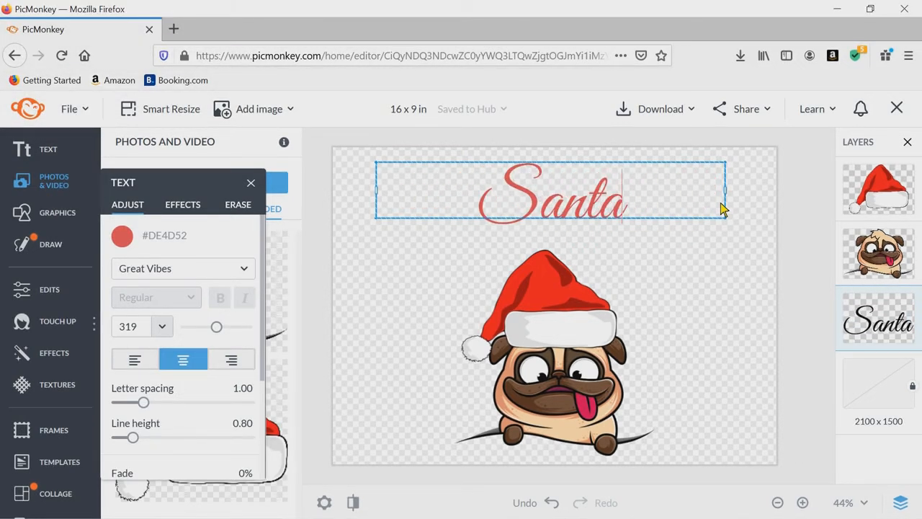
{"action": "type", "text": "'s Lil"}
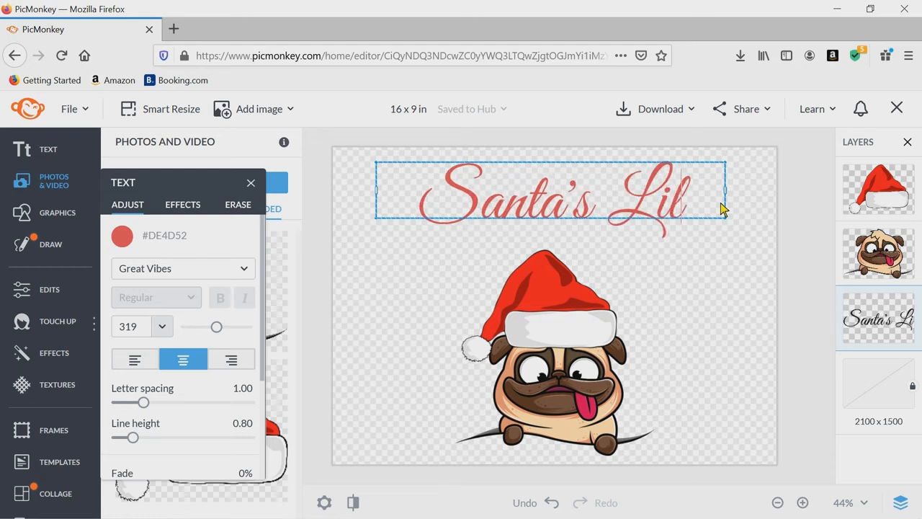
{"action": "type", "text": " Help"}
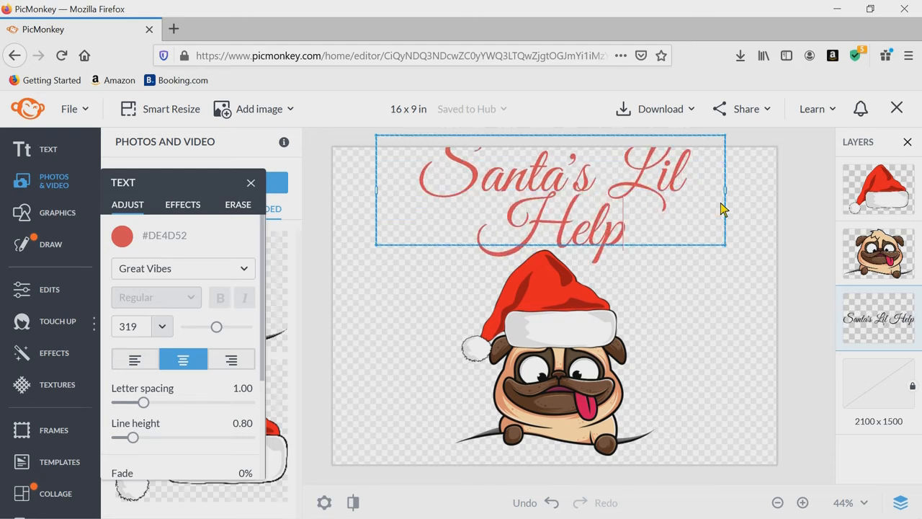
{"action": "type", "text": "er"}
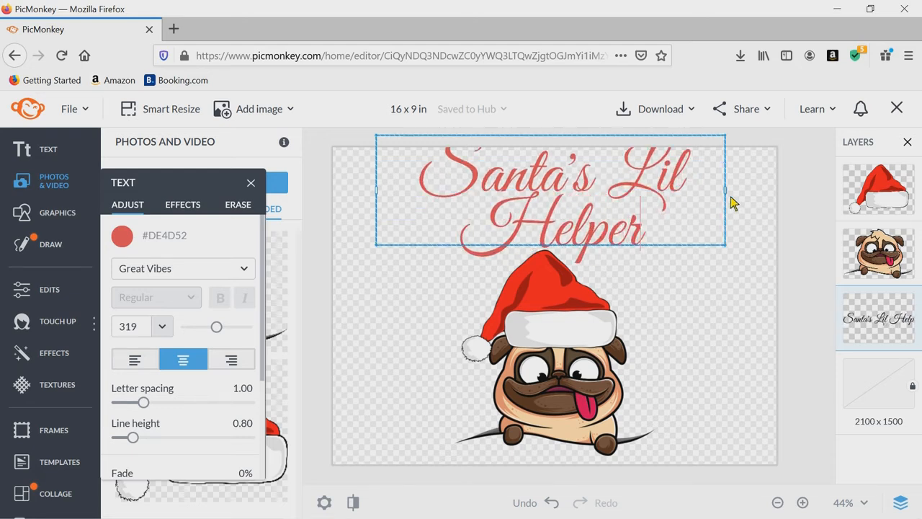
Widen the text box on both sides, shrink the pug and hat, and arrange the text above them within the canvas.
{"action": "left_click_drag", "start_coordinate": [729, 200], "coordinate": [756, 202]}
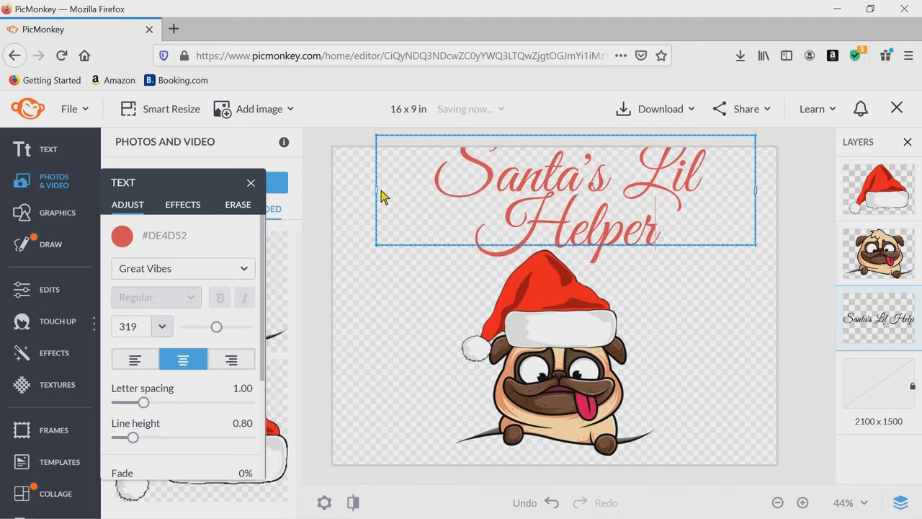
{"action": "left_click_drag", "start_coordinate": [379, 189], "coordinate": [340, 199]}
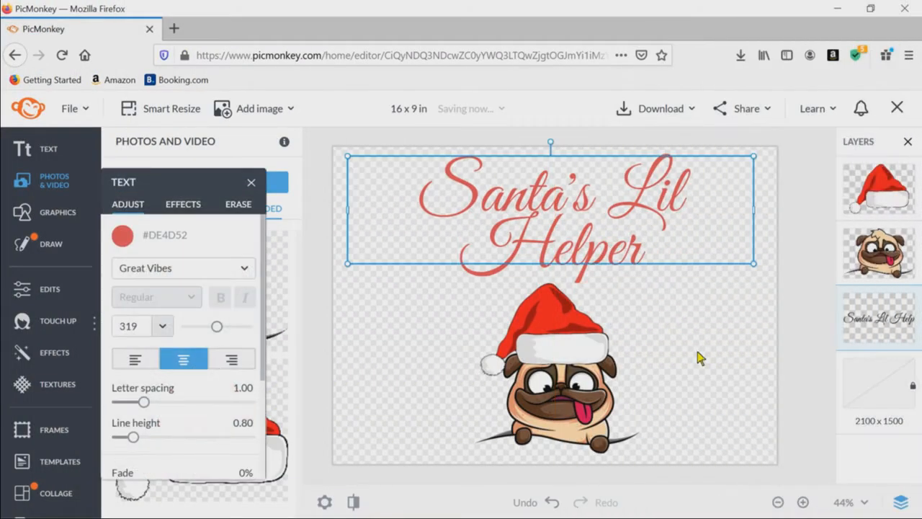
{"action": "left_click", "coordinate": [699, 358]}
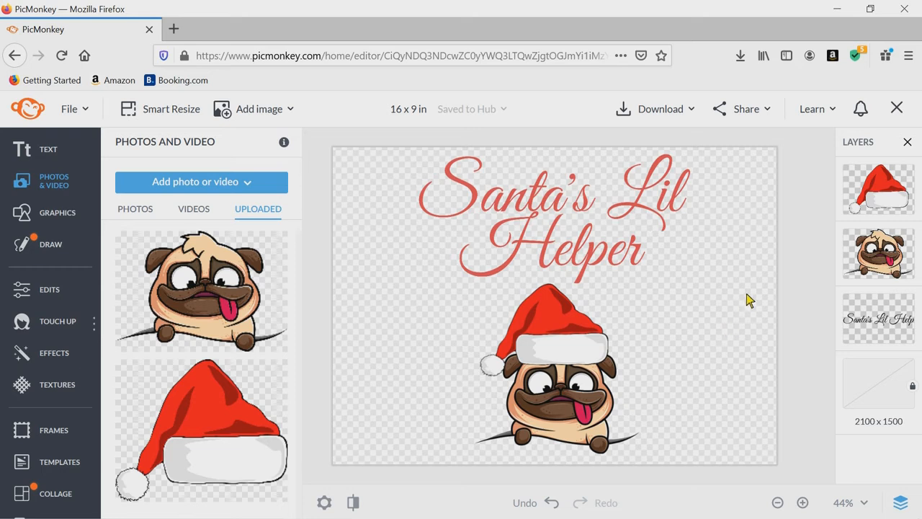
Download the finished design as a PNG image and open it in Photos.
{"action": "left_click", "coordinate": [691, 109]}
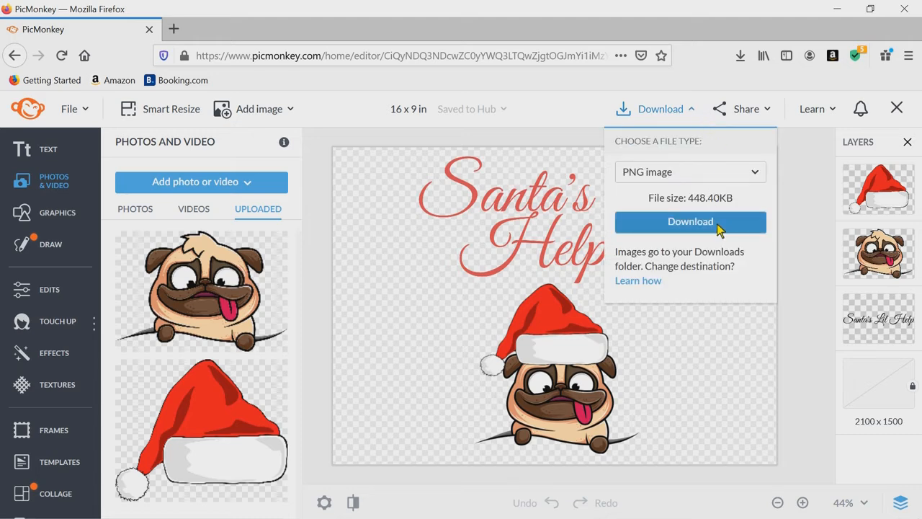
{"action": "left_click", "coordinate": [716, 223]}
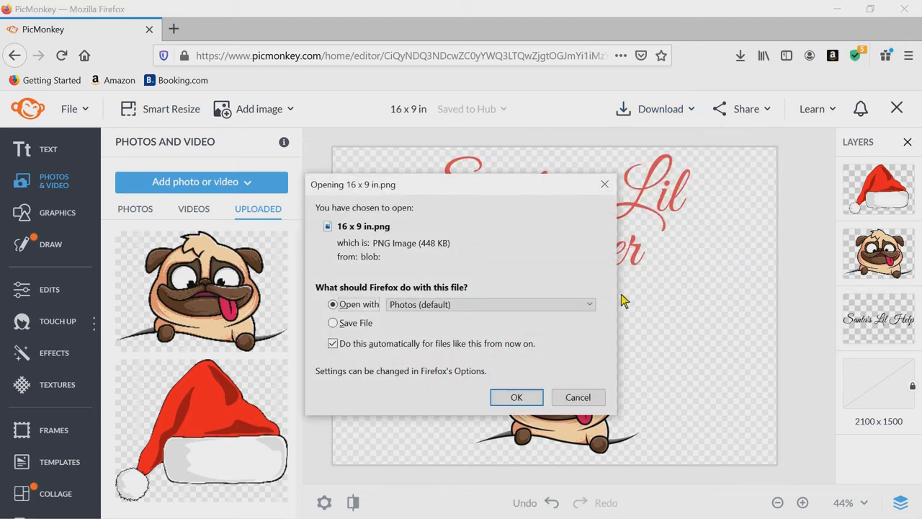
{"action": "left_click", "coordinate": [518, 395]}
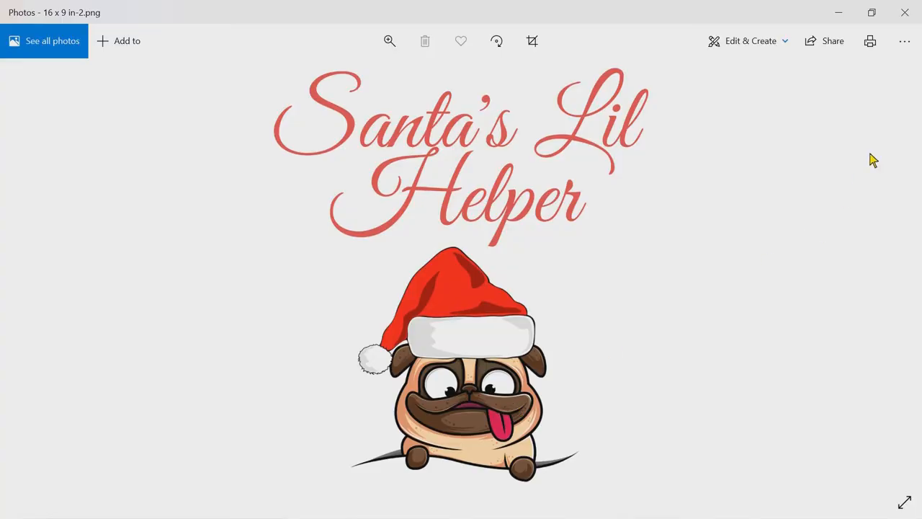
Save a copy of the downloaded image as "Santas lil helper" in PNG format in the RB Images folder.
{"action": "left_click", "coordinate": [906, 44]}
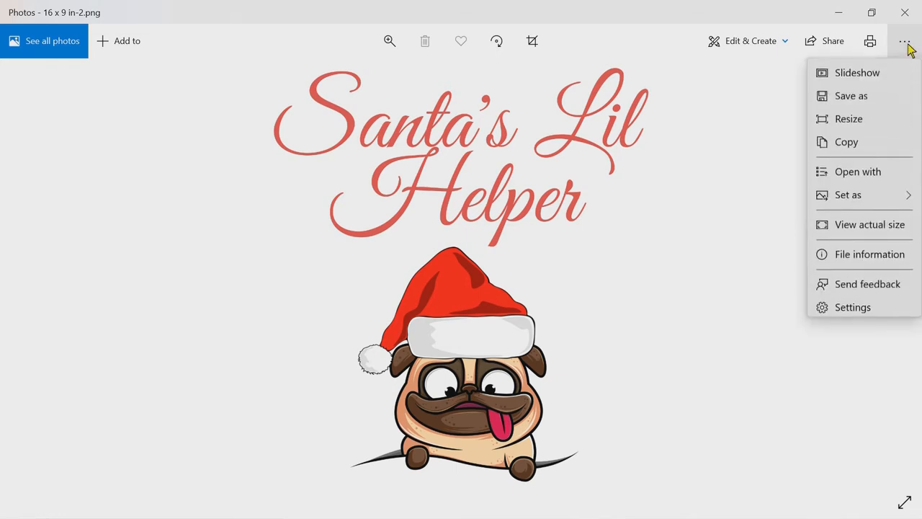
{"action": "left_click", "coordinate": [851, 96]}
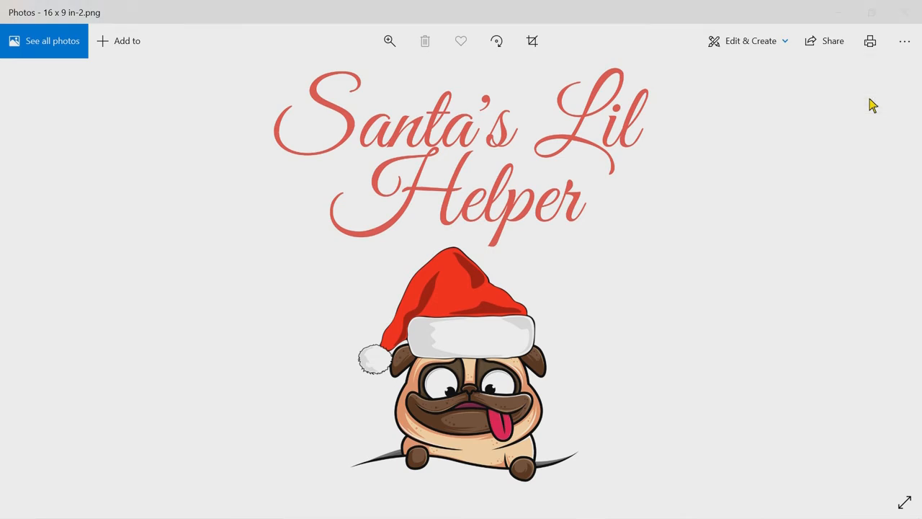
{"action": "type", "text": "Santas lil helper"}
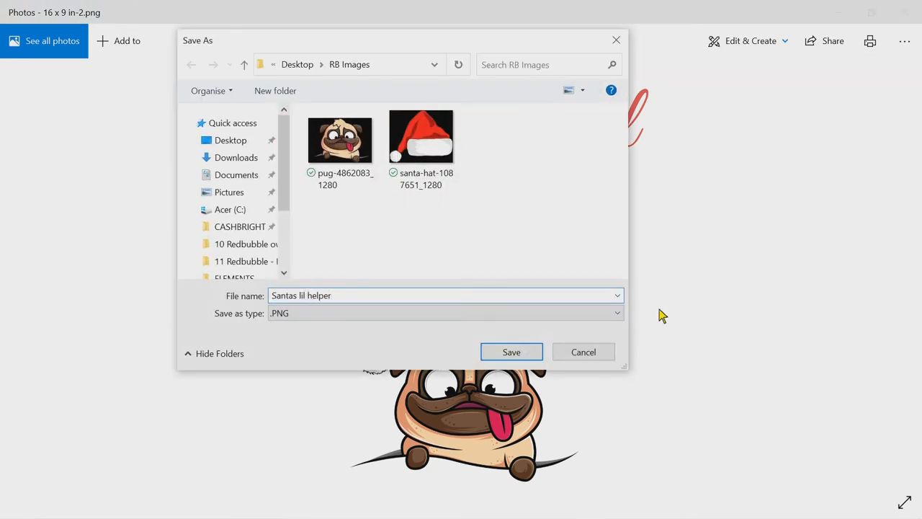
{"action": "left_click", "coordinate": [516, 353]}
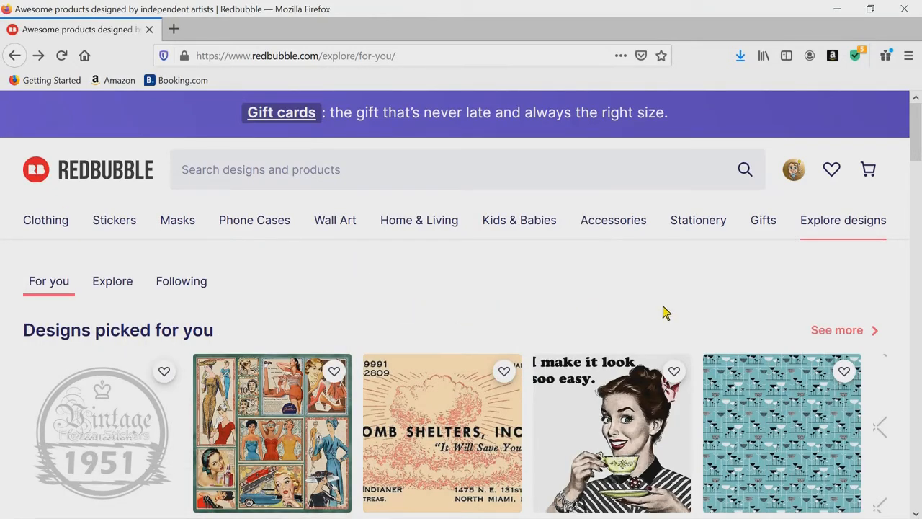
Switch to Redbubble, go to the artist dashboard for selling art and start adding a new work.
{"action": "left_click", "coordinate": [802, 170]}
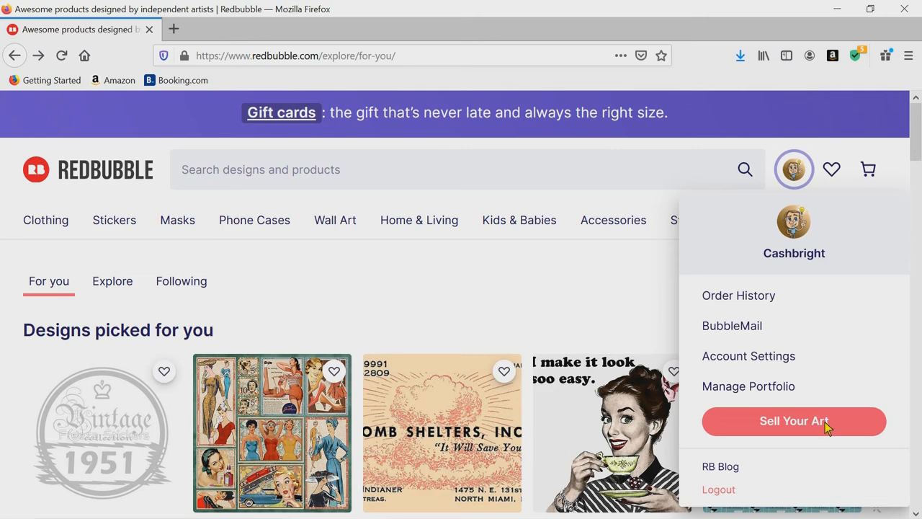
{"action": "left_click", "coordinate": [826, 428]}
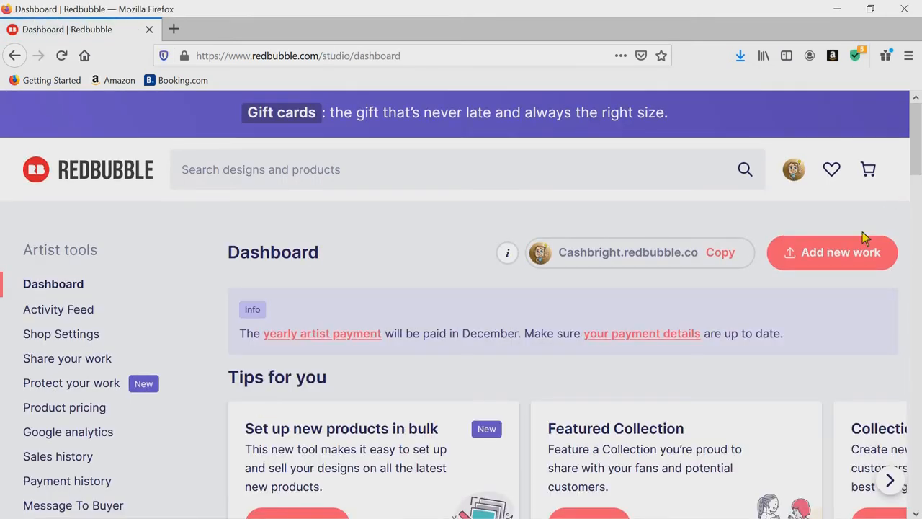
{"action": "left_click", "coordinate": [844, 254]}
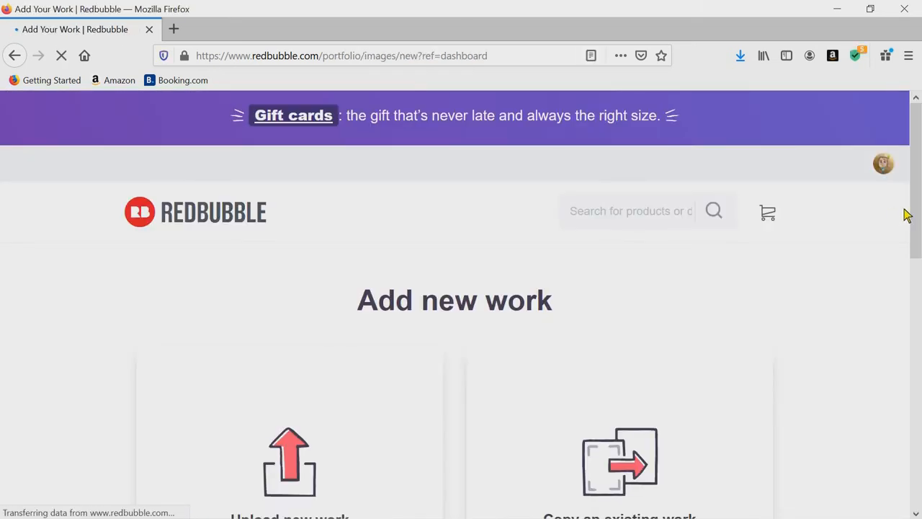
Upload the "Santas lil helper" image from the RB Images folder as a new work.
{"action": "scroll", "coordinate": [699, 461], "scroll_direction": "down", "scroll_amount": 3}
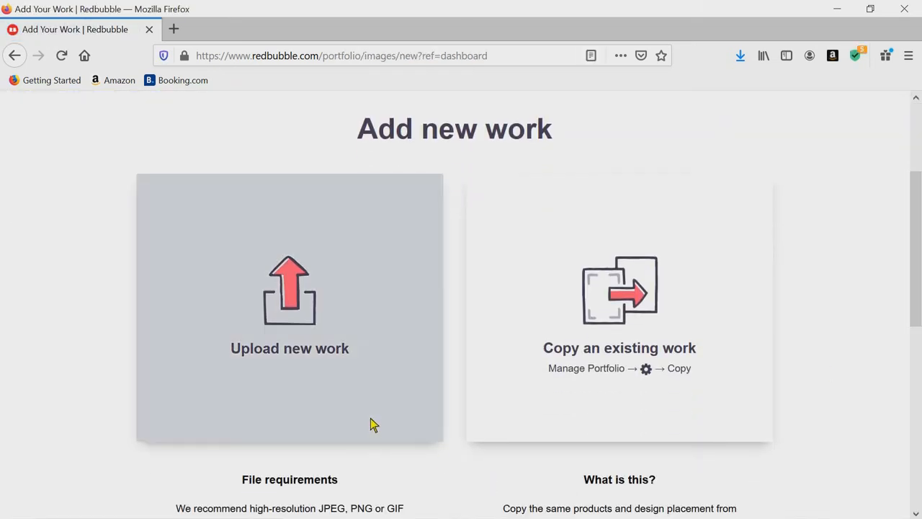
{"action": "left_click", "coordinate": [332, 367]}
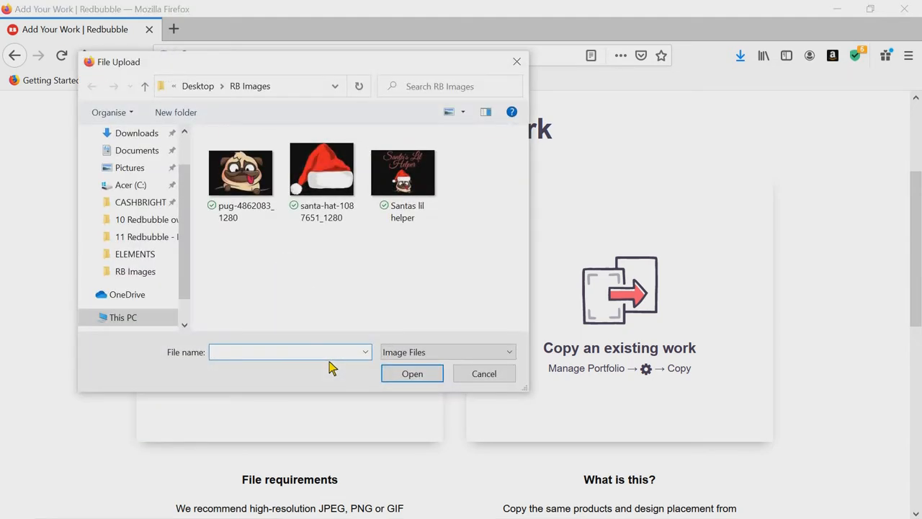
{"action": "left_click", "coordinate": [403, 177]}
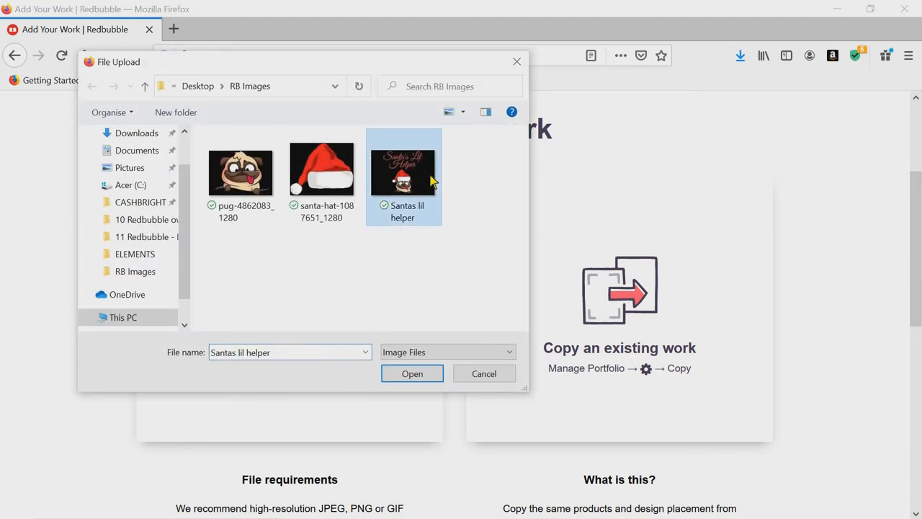
{"action": "left_click", "coordinate": [412, 373]}
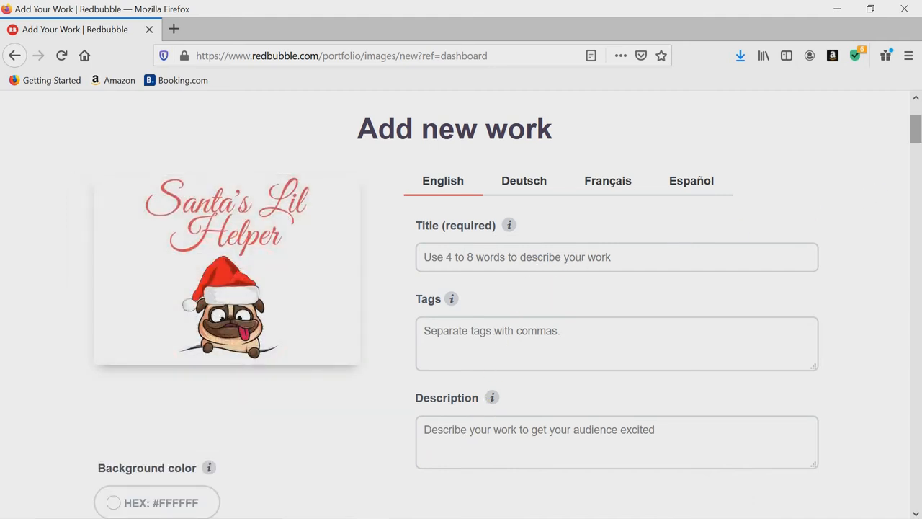
Edit the Phone Cases & Skins product, scaling the design to 84% and moving it slightly down toward the middle of the print area.
{"action": "left_click_drag", "start_coordinate": [915, 129], "coordinate": [916, 183]}
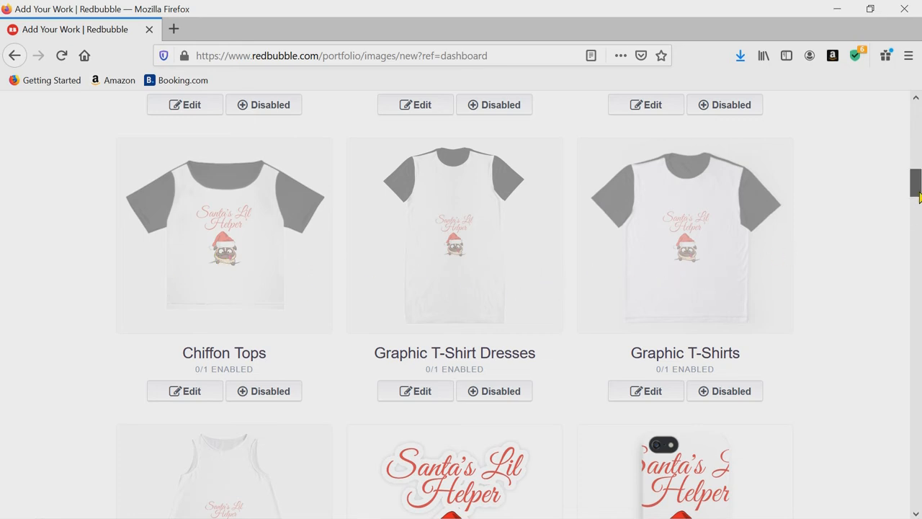
{"action": "scroll", "coordinate": [918, 210], "scroll_direction": "down", "scroll_amount": 3}
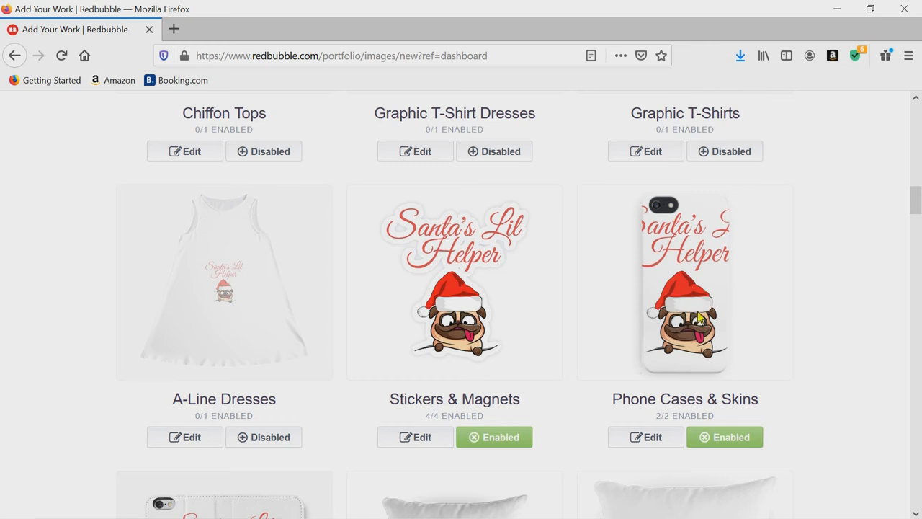
{"action": "left_click", "coordinate": [652, 438]}
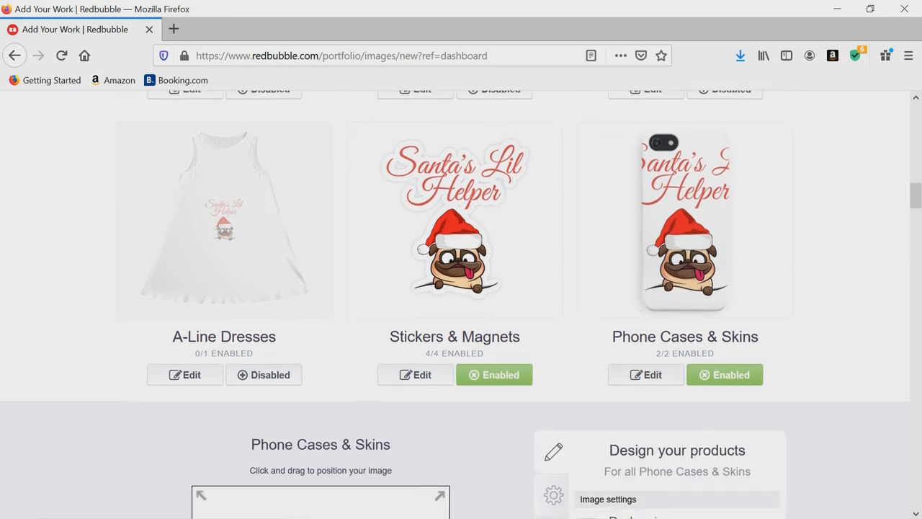
{"action": "scroll", "coordinate": [461, 303], "scroll_direction": "down", "scroll_amount": 3}
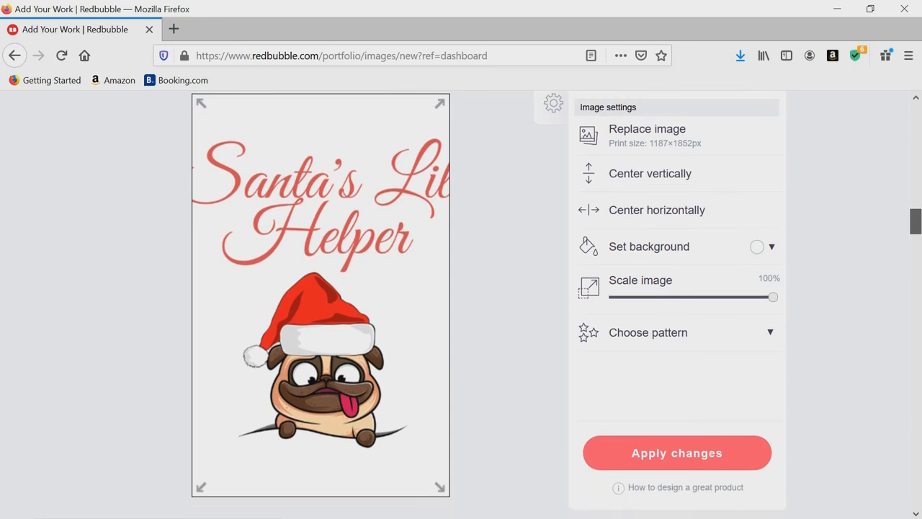
{"action": "scroll", "coordinate": [461, 303], "scroll_direction": "up", "scroll_amount": 1}
{"action": "scroll", "coordinate": [461, 303], "scroll_direction": "down", "scroll_amount": 1}
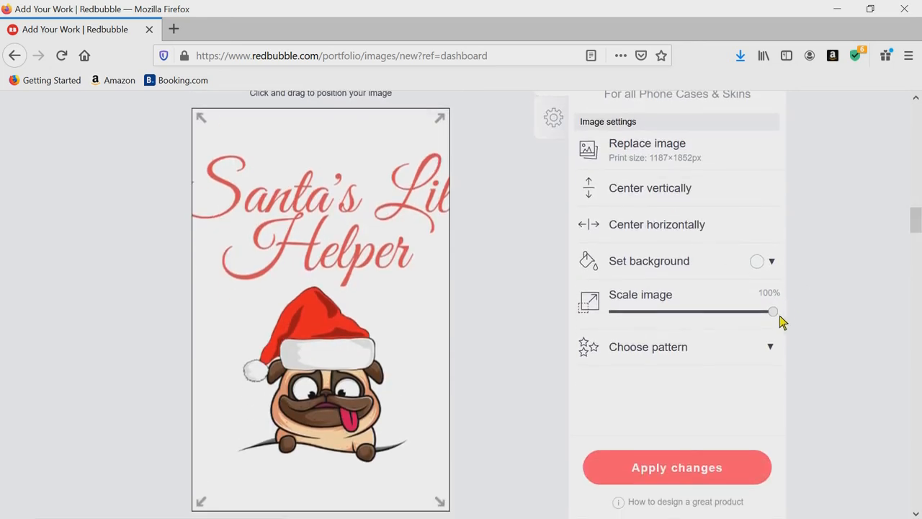
{"action": "left_click_drag", "start_coordinate": [780, 316], "coordinate": [754, 321]}
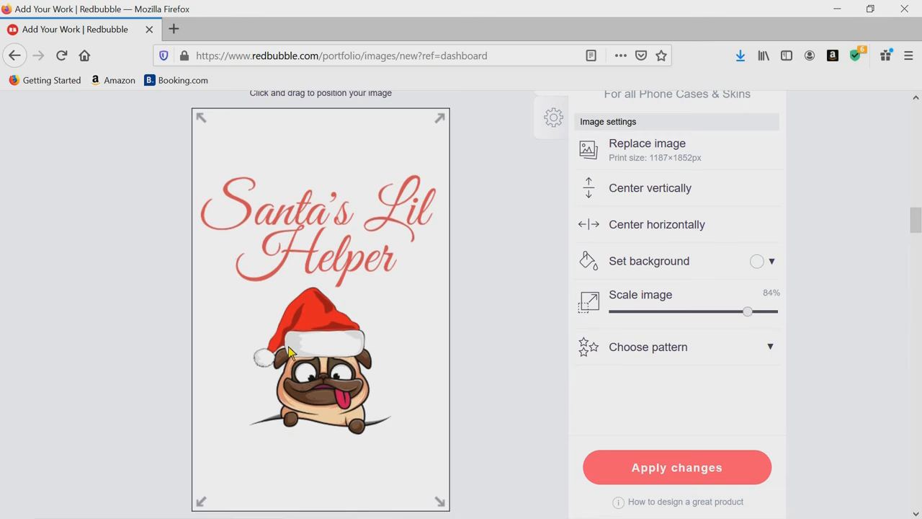
{"action": "left_click_drag", "start_coordinate": [316, 353], "coordinate": [318, 357]}
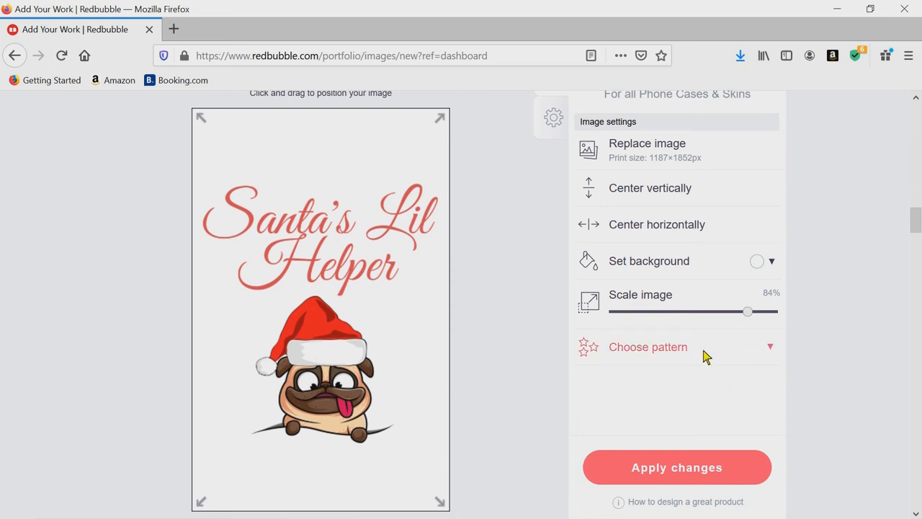
Review the design previews and enabled states of the remaining products, from Phone Wallets through Mugs and Clocks to Throw Blankets & Tapestries.
{"action": "scroll", "coordinate": [709, 350], "scroll_direction": "down", "scroll_amount": 3}
{"action": "scroll", "coordinate": [732, 361], "scroll_direction": "down", "scroll_amount": 12}
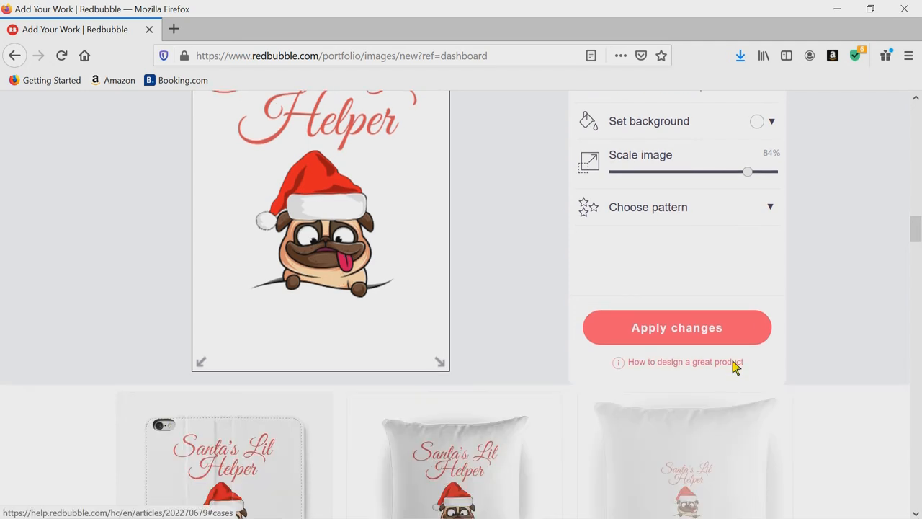
{"action": "scroll", "coordinate": [461, 302], "scroll_direction": "up", "scroll_amount": 6}
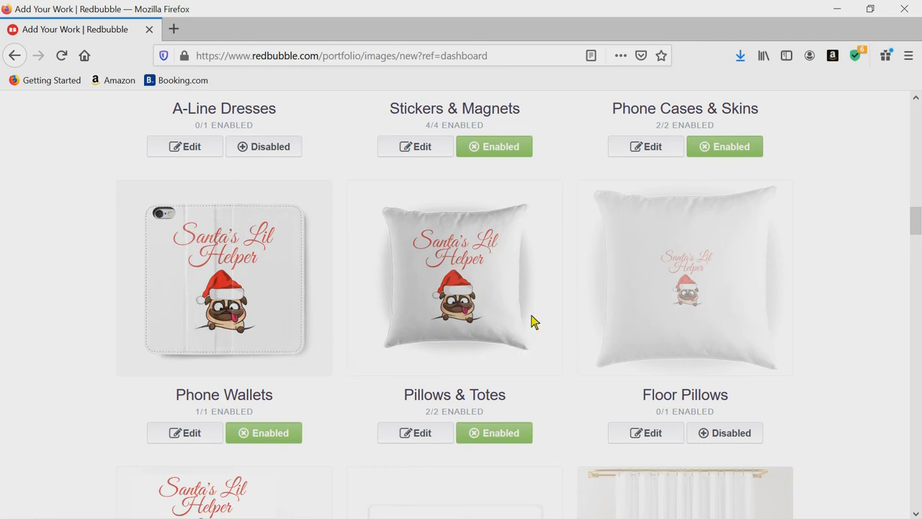
{"action": "scroll", "coordinate": [461, 302], "scroll_direction": "down", "scroll_amount": 8}
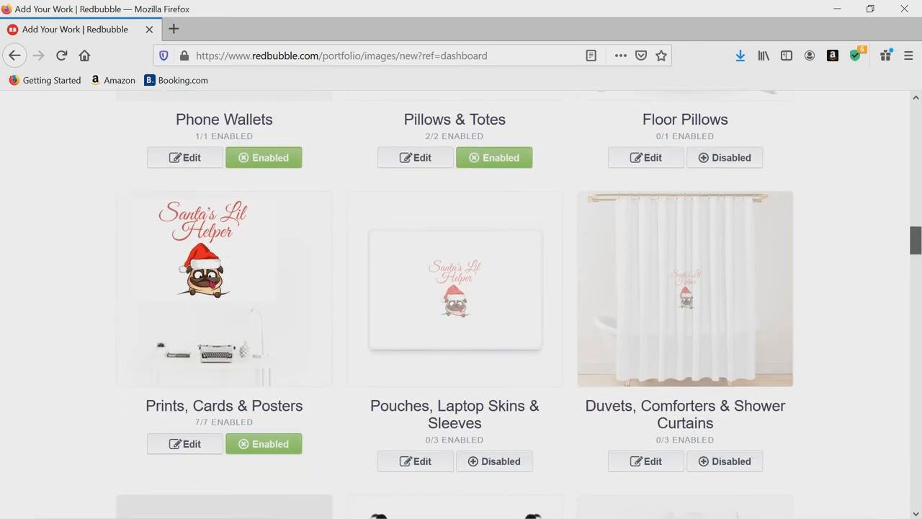
{"action": "scroll", "coordinate": [461, 302], "scroll_direction": "down", "scroll_amount": 2}
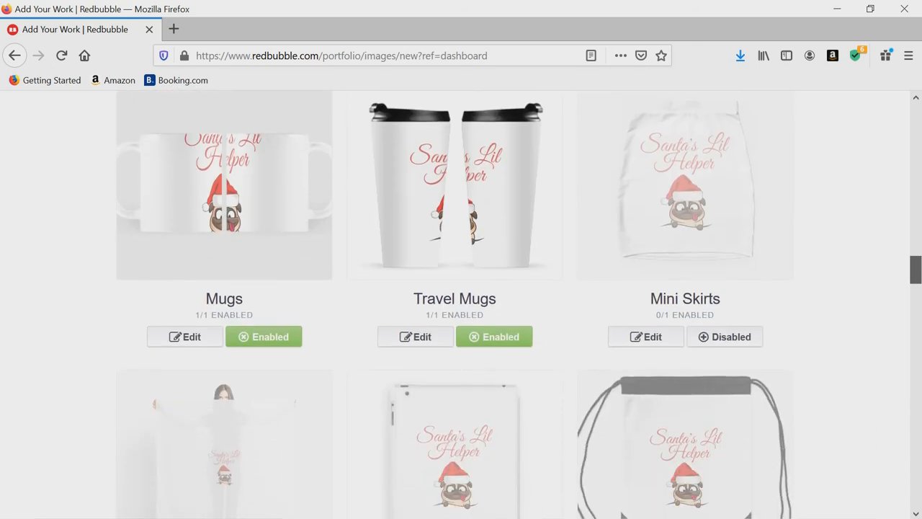
{"action": "scroll", "coordinate": [461, 302], "scroll_direction": "down", "scroll_amount": 2}
{"action": "scroll", "coordinate": [461, 303], "scroll_direction": "down", "scroll_amount": 4}
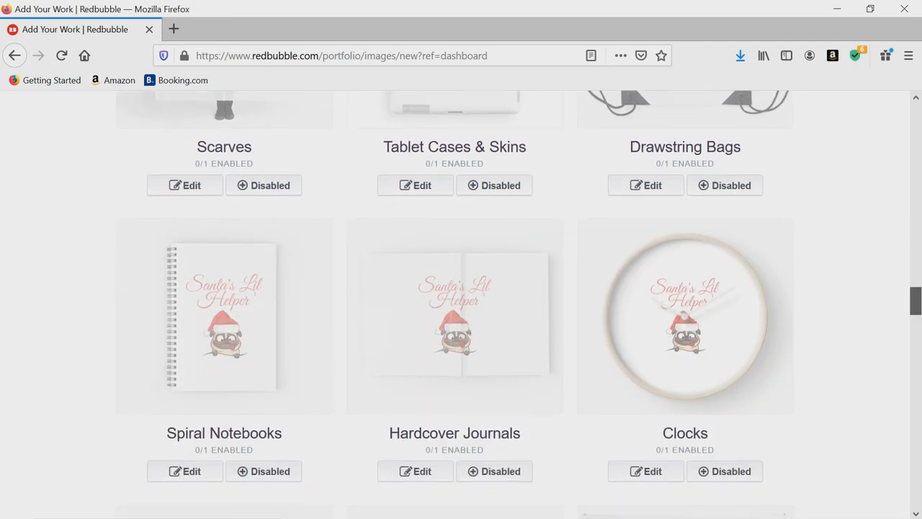
{"action": "scroll", "coordinate": [461, 302], "scroll_direction": "down", "scroll_amount": 2}
{"action": "scroll", "coordinate": [461, 302], "scroll_direction": "down", "scroll_amount": 2}
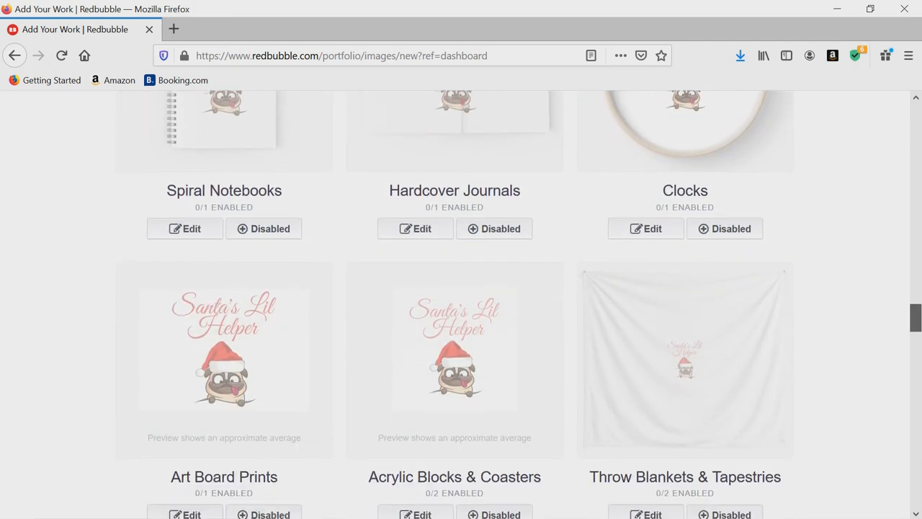